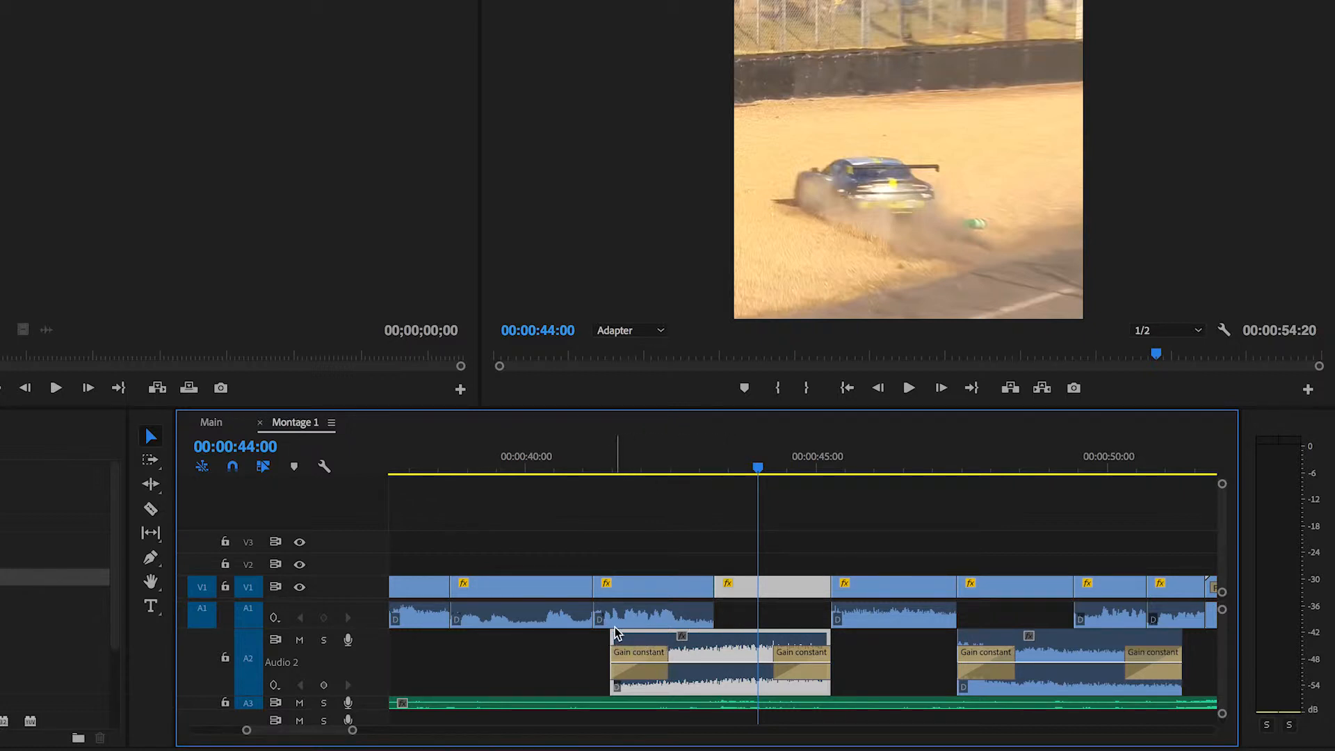
- Unmute and solo Audio 1 to listen to it from about 00:00:39:16, then restore its muted, unsoloed state
scroll(381, 621, down, 2)
scroll(383, 622, up, 5)
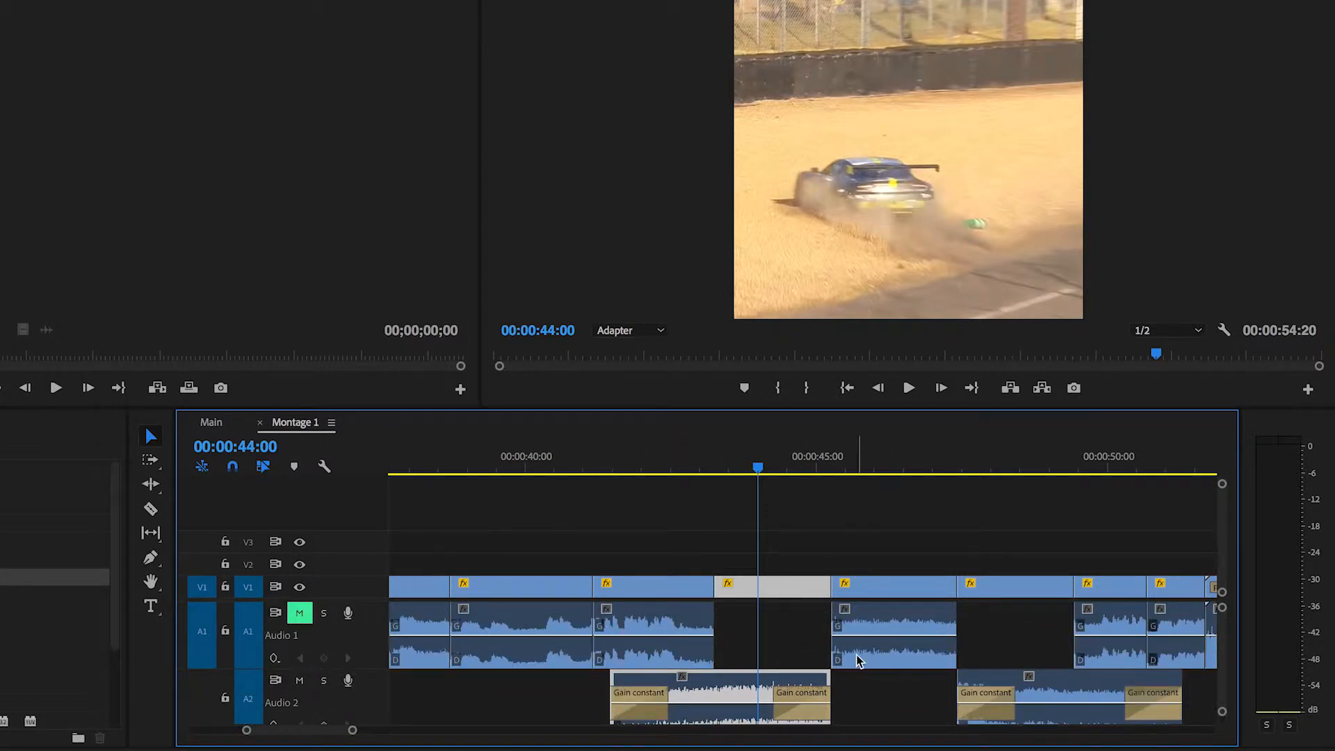
click(635, 470)
drag(636, 470, 644, 470)
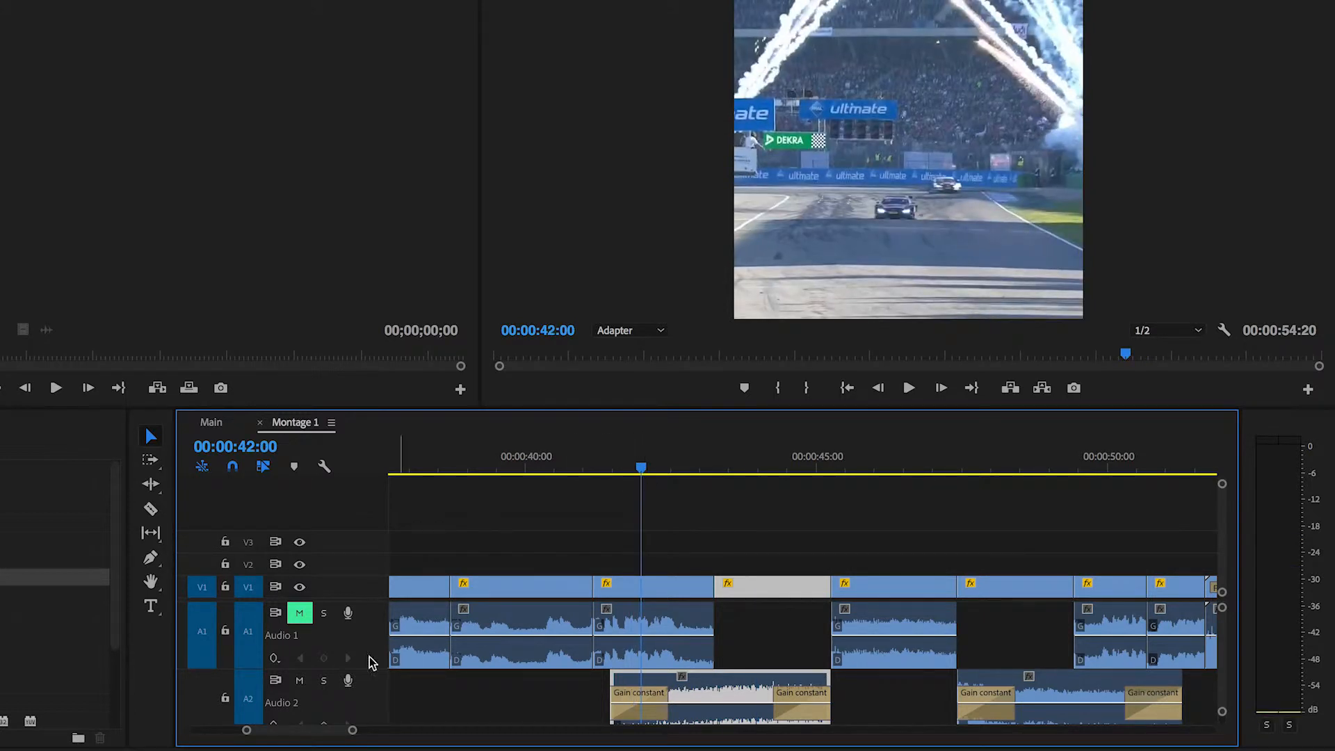
click(325, 613)
click(502, 468)
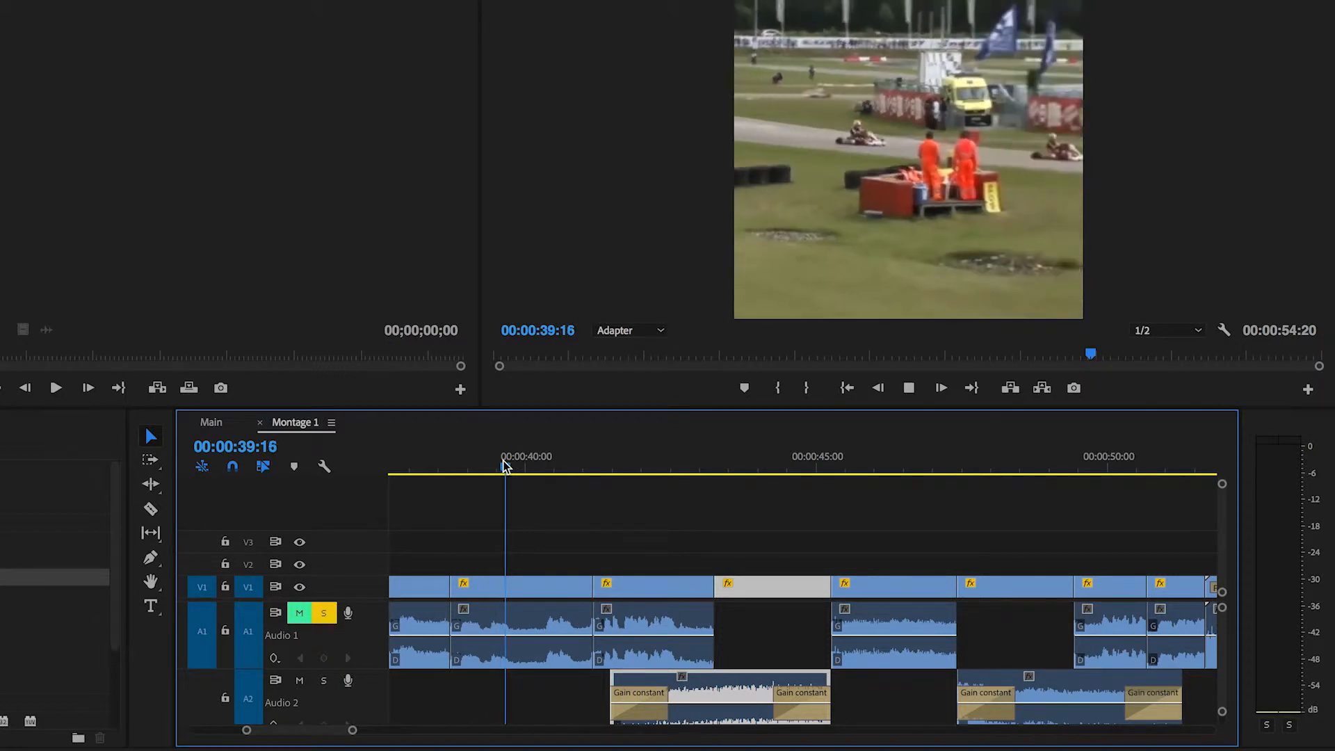
key(space)
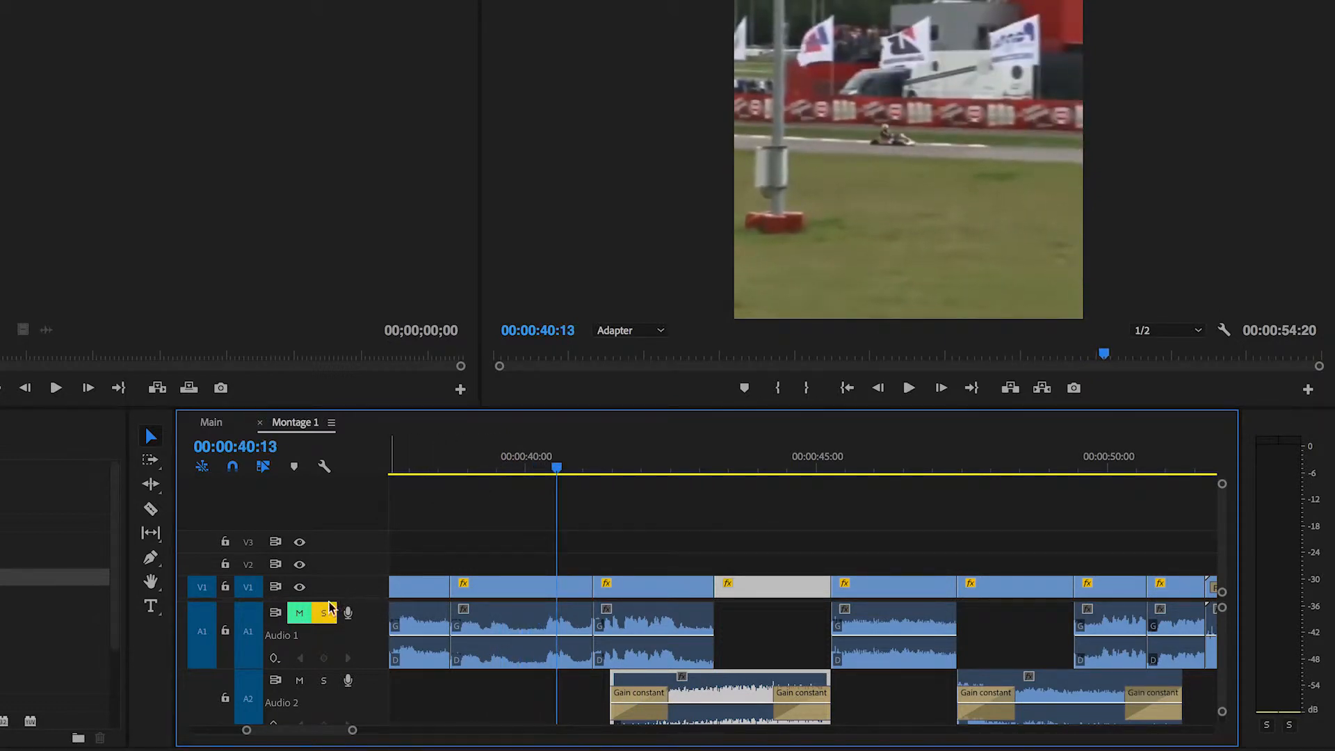
click(300, 612)
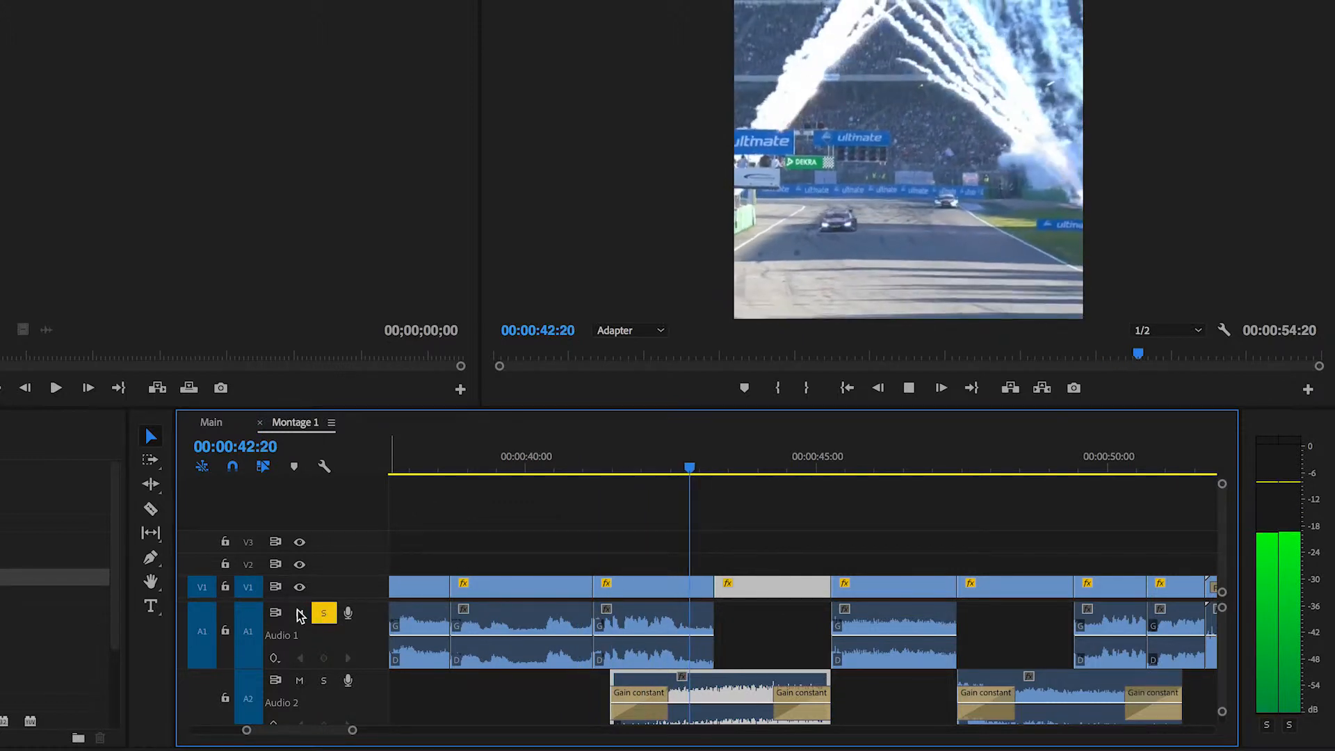
key(space)
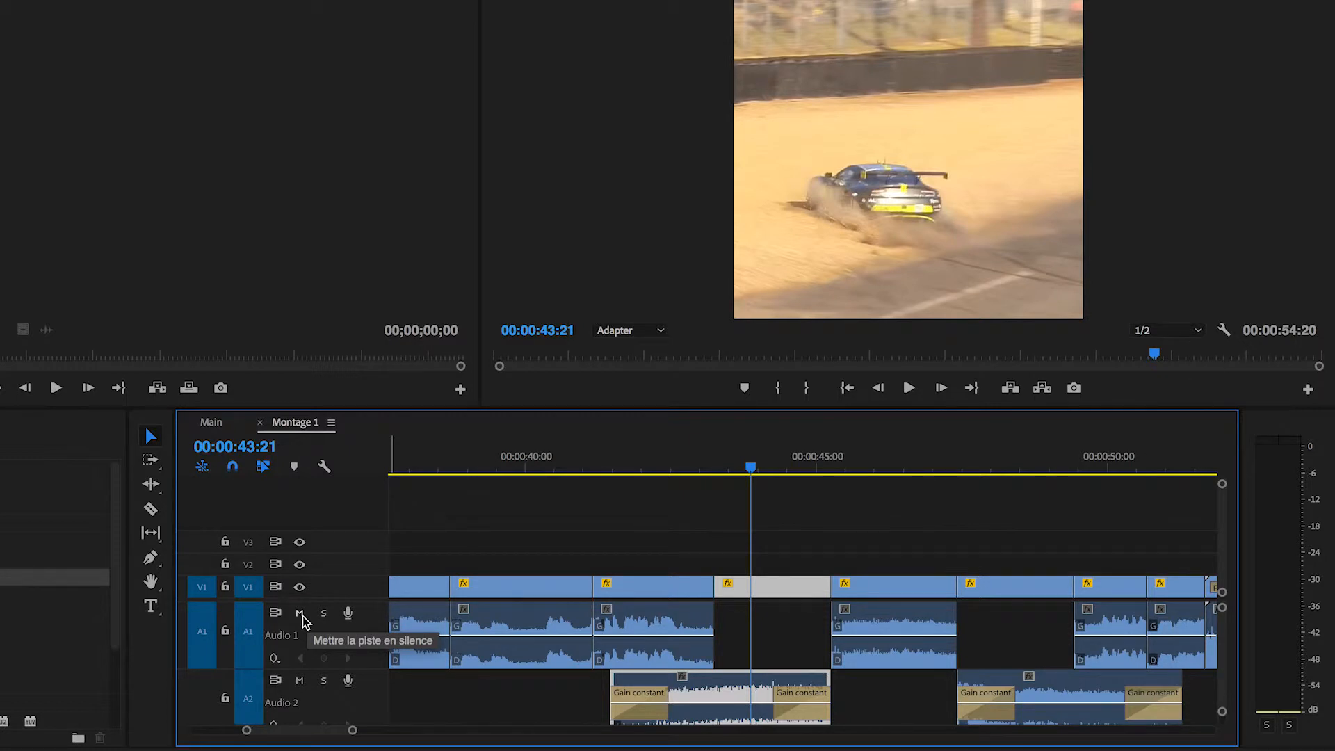
click(300, 613)
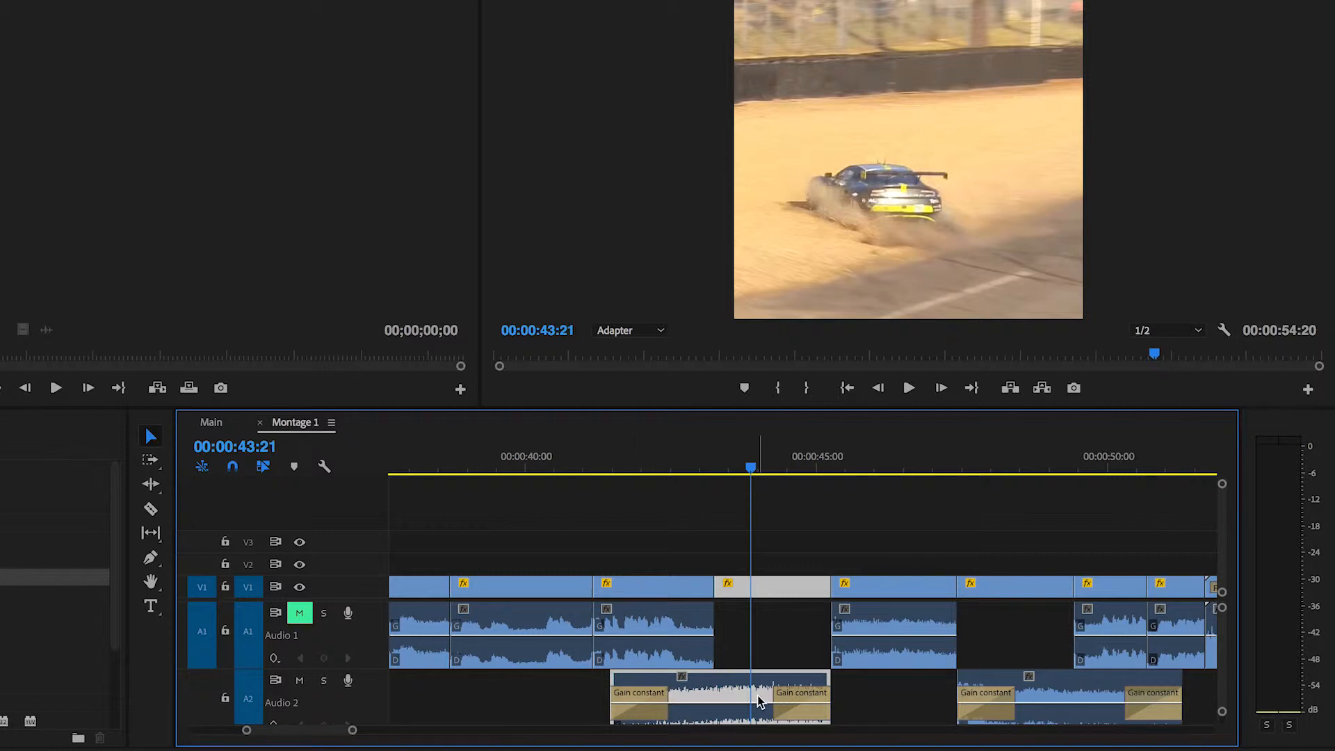
- Play the montage from 00:00:38:18 with Audio 1 muted to hear the Audio 2 clip enter
drag(715, 457, 589, 461)
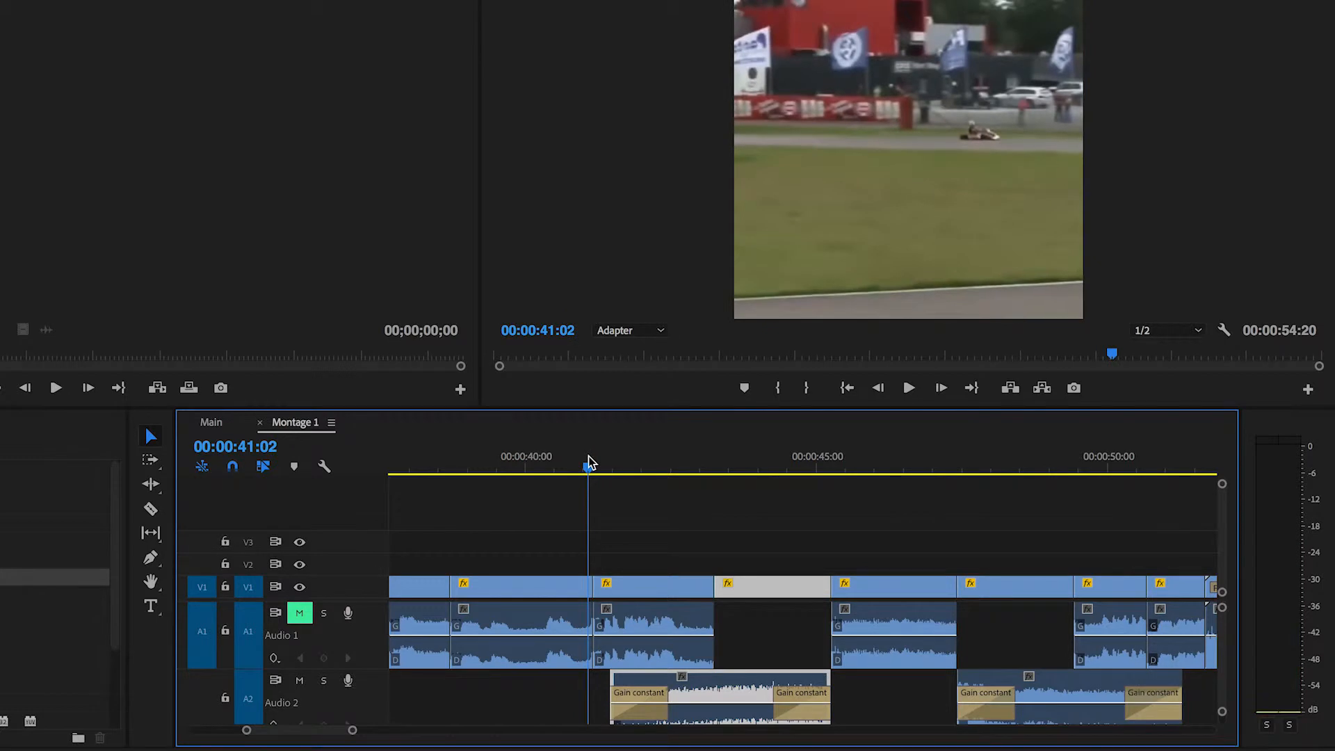
click(453, 470)
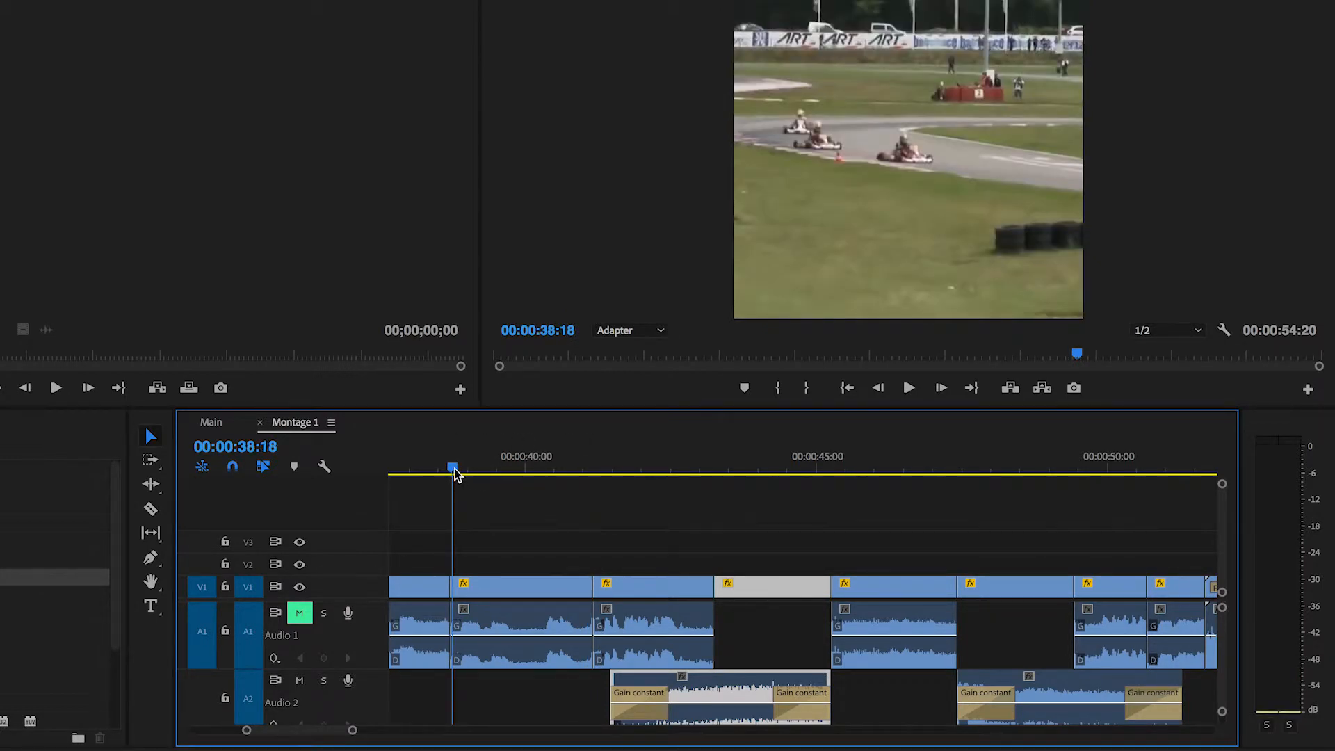
key(space)
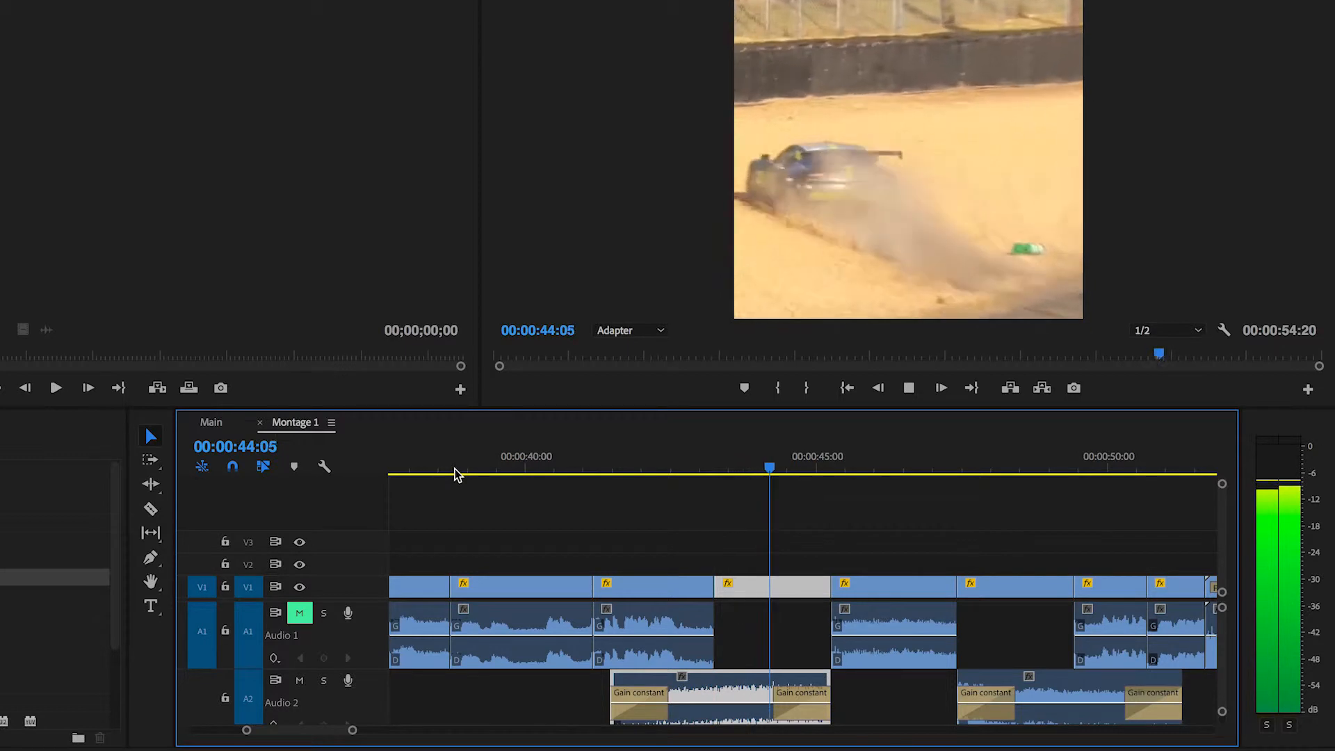
key(space)
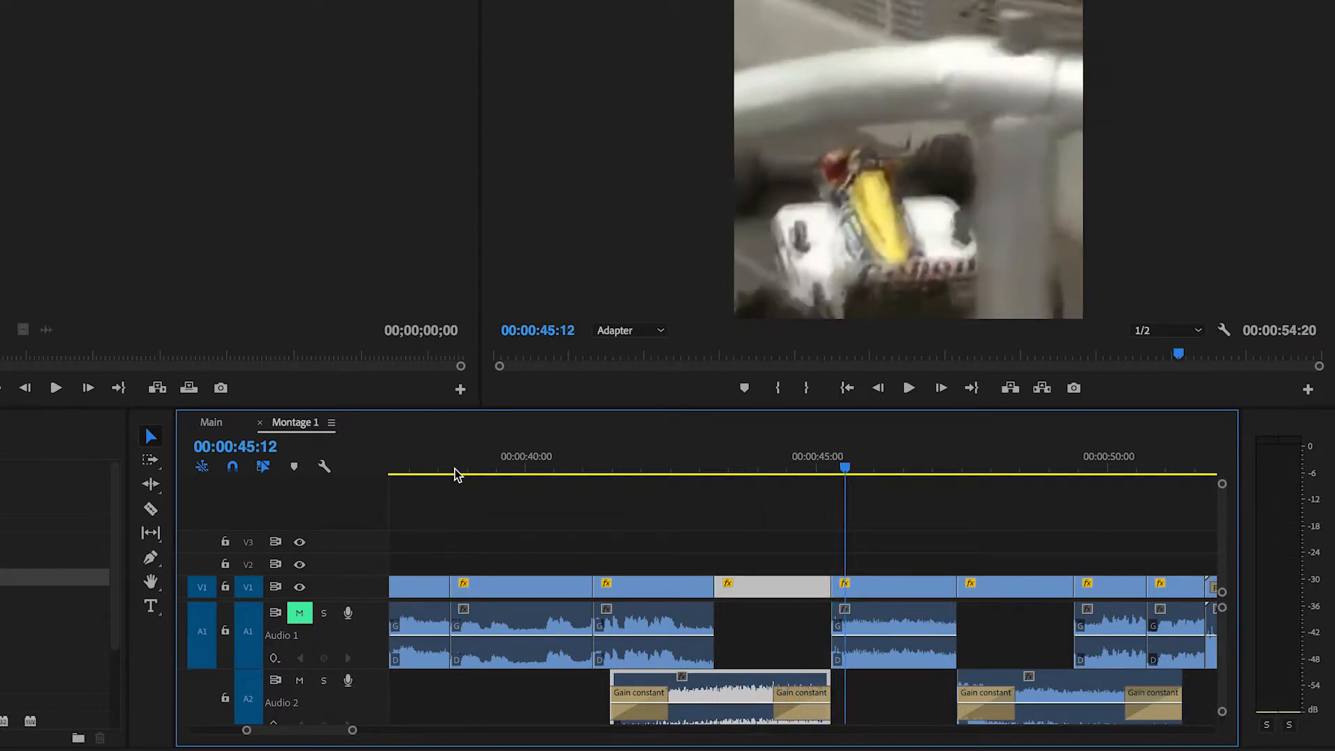
- Replay the section from 00:00:41:05 to check the Audio 2 fades around the gravel crash shot
click(729, 468)
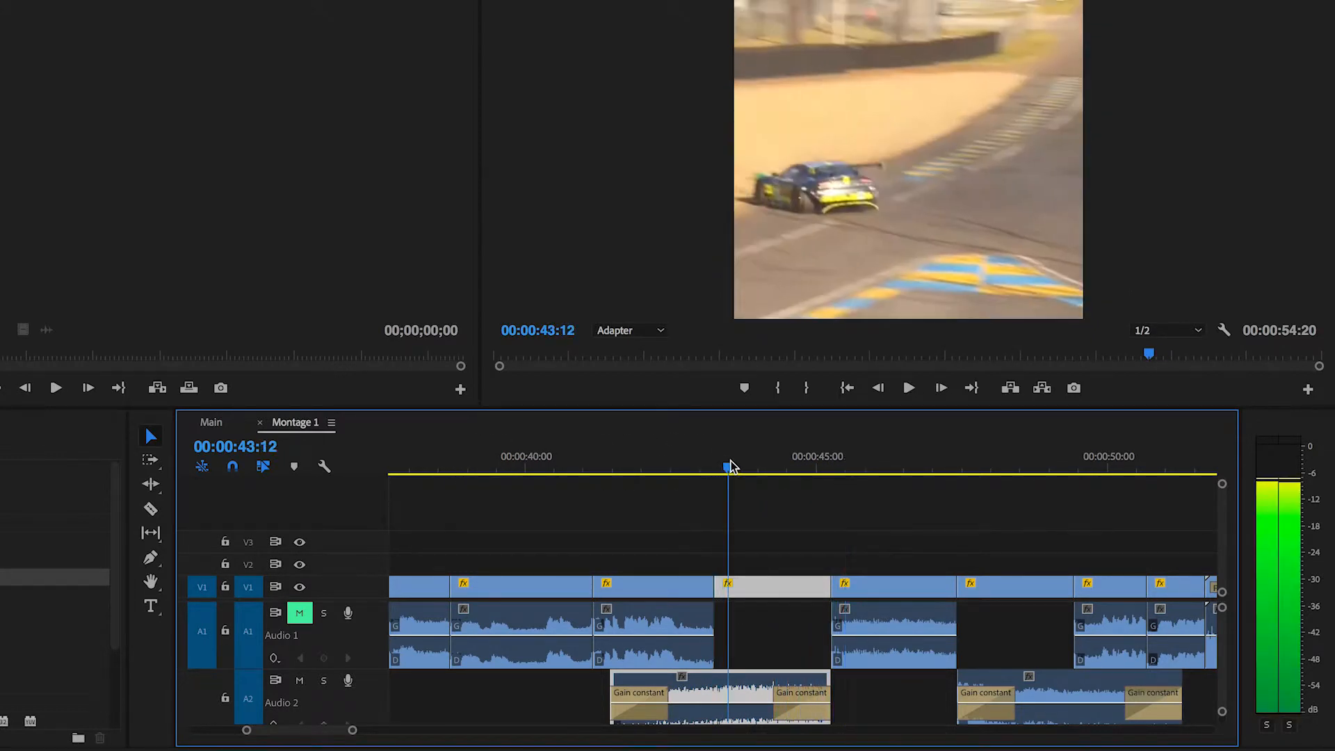
drag(730, 468, 680, 468)
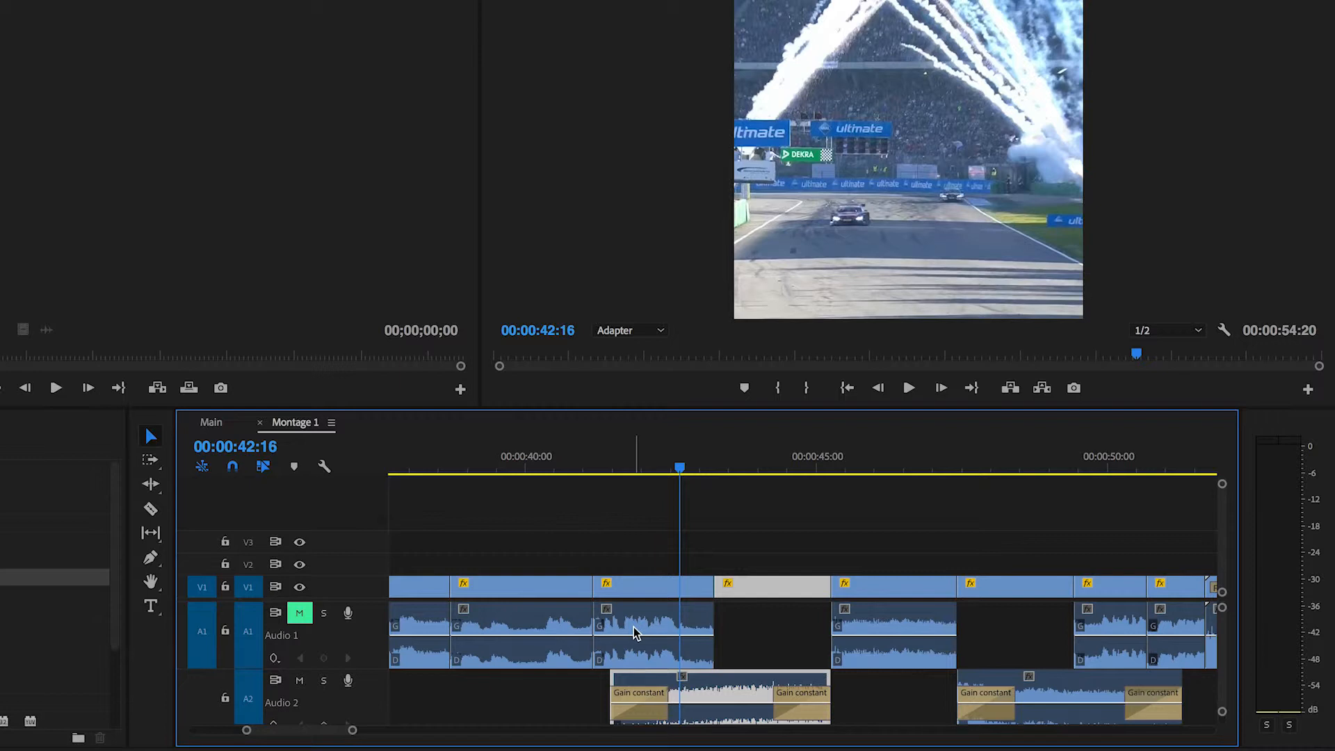
click(597, 462)
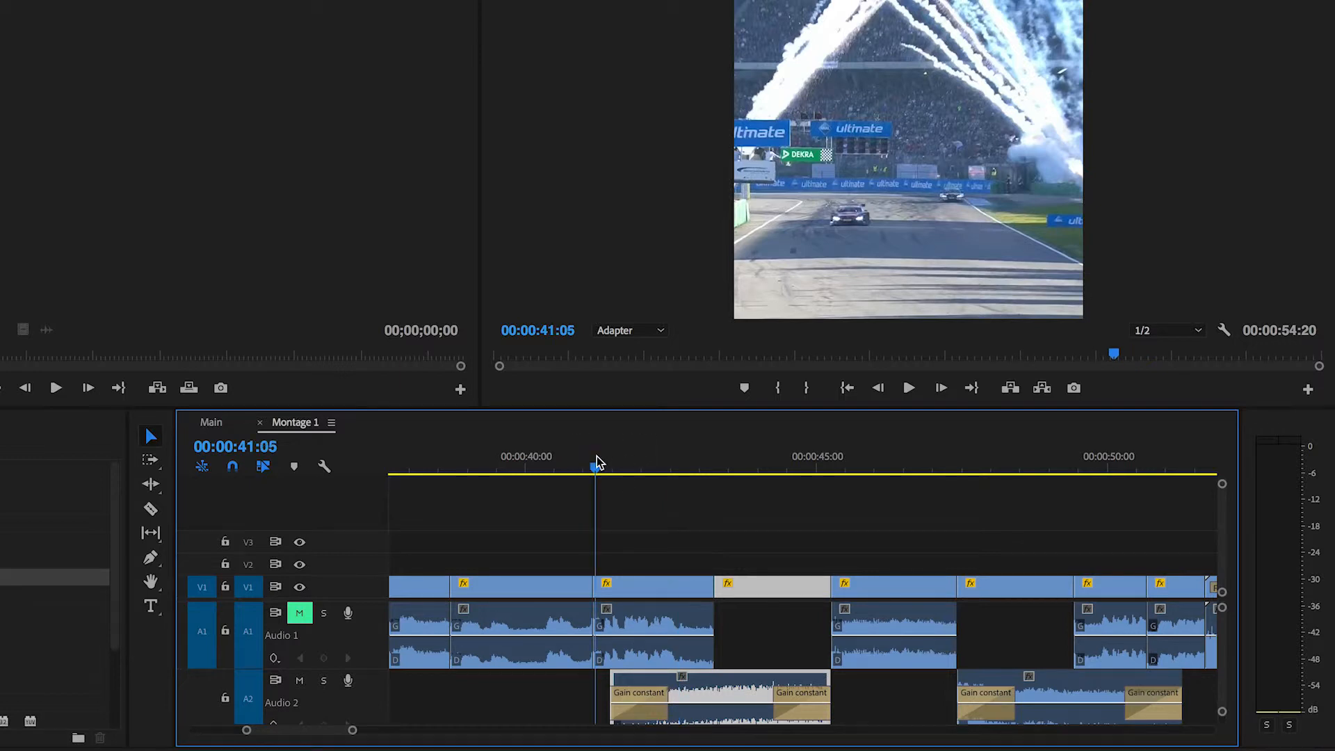
key(space)
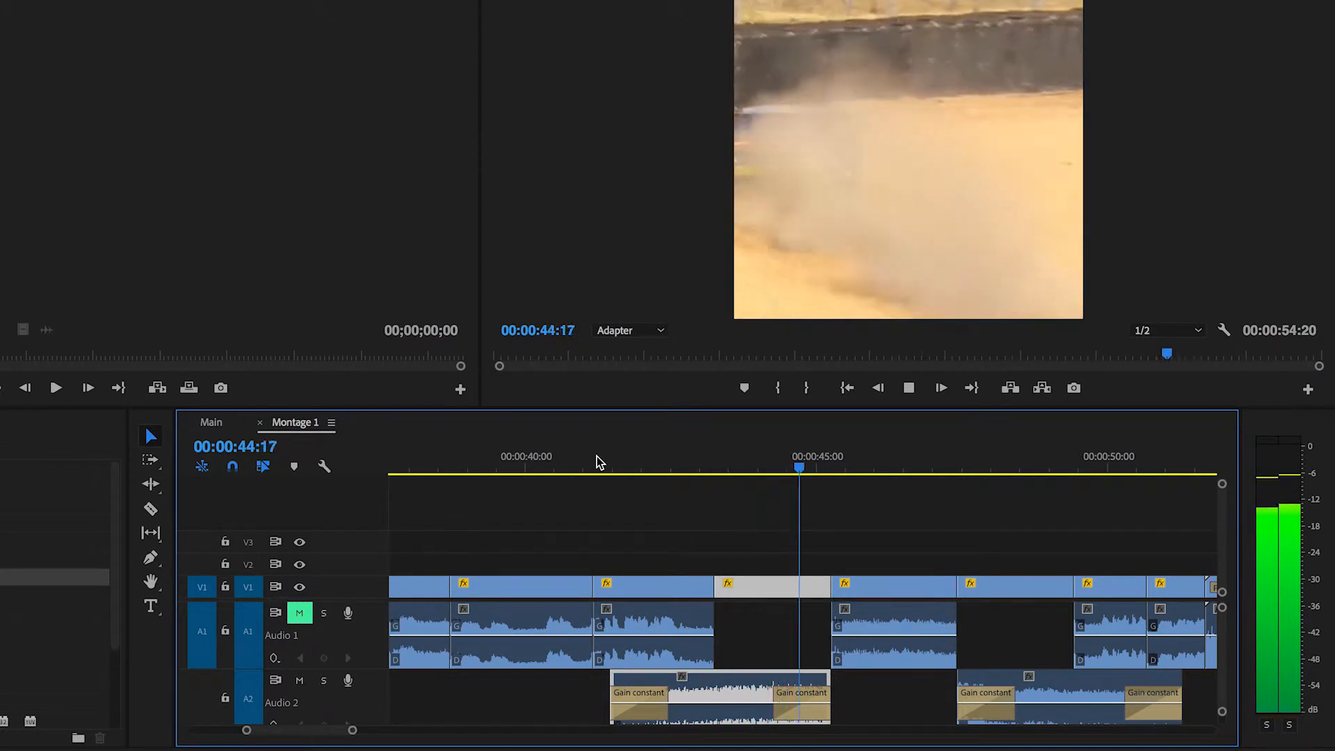
key(space)
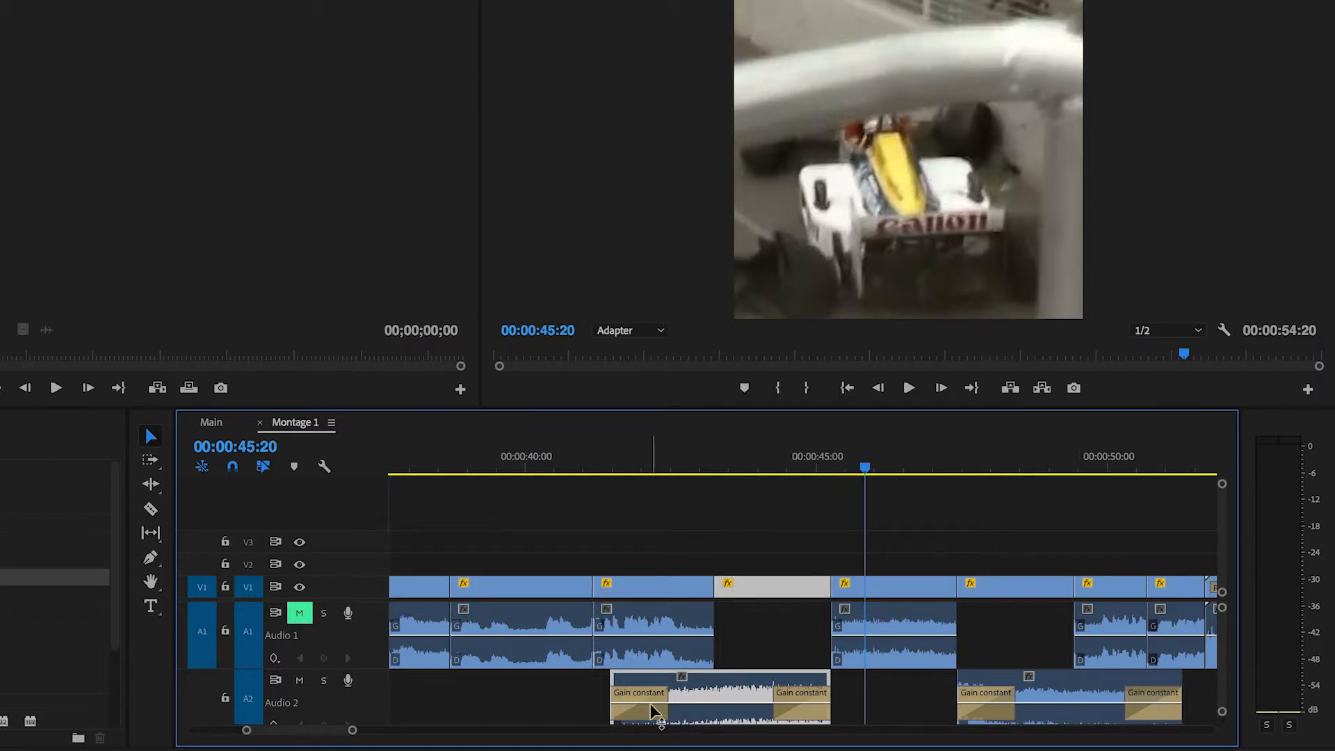
- Select the second clip with audio on Audio 2 and play the sequence through its closing fade
click(1023, 591)
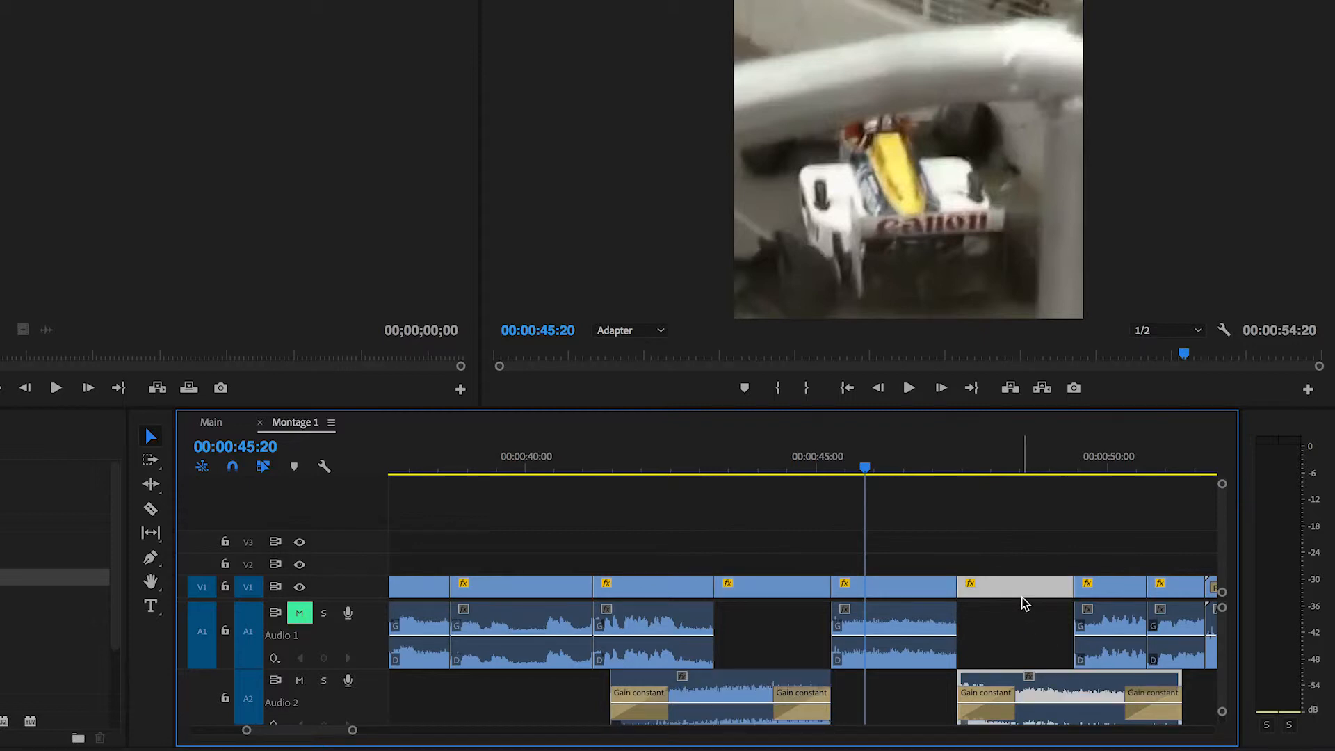
key(space)
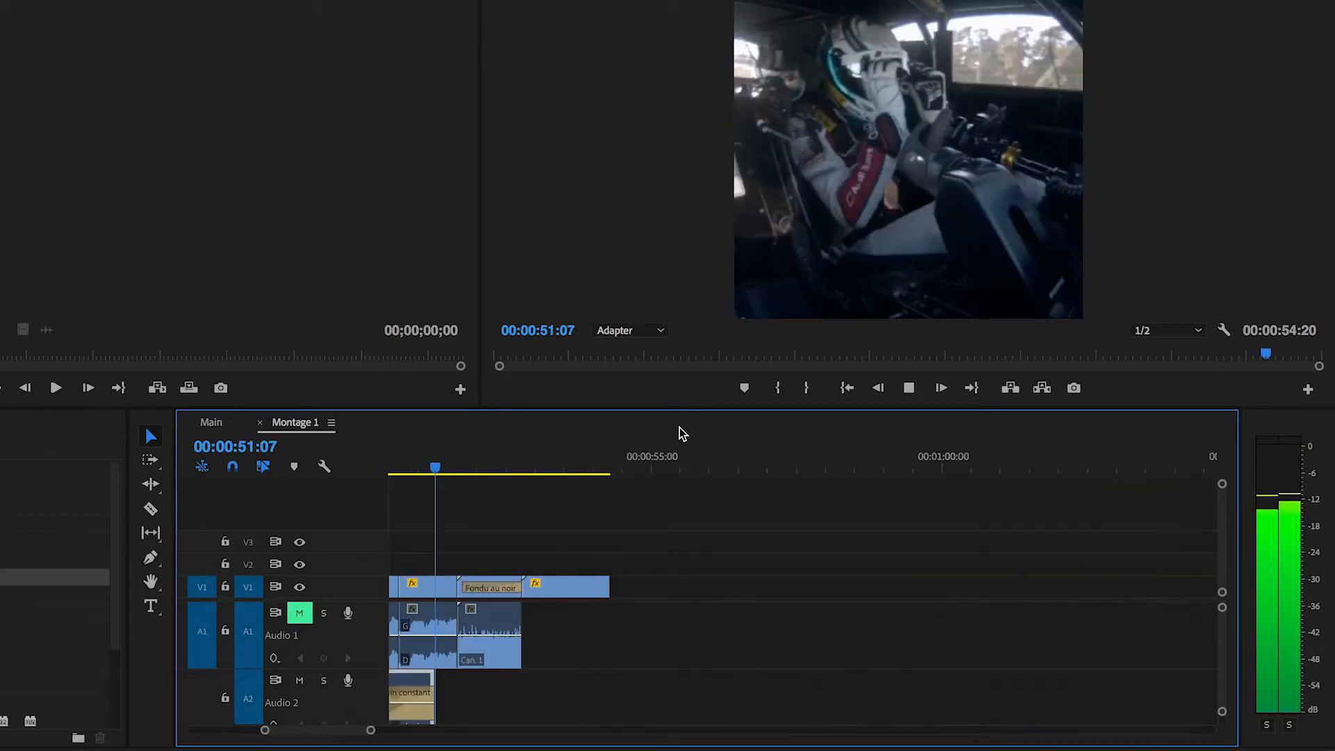
key(space)
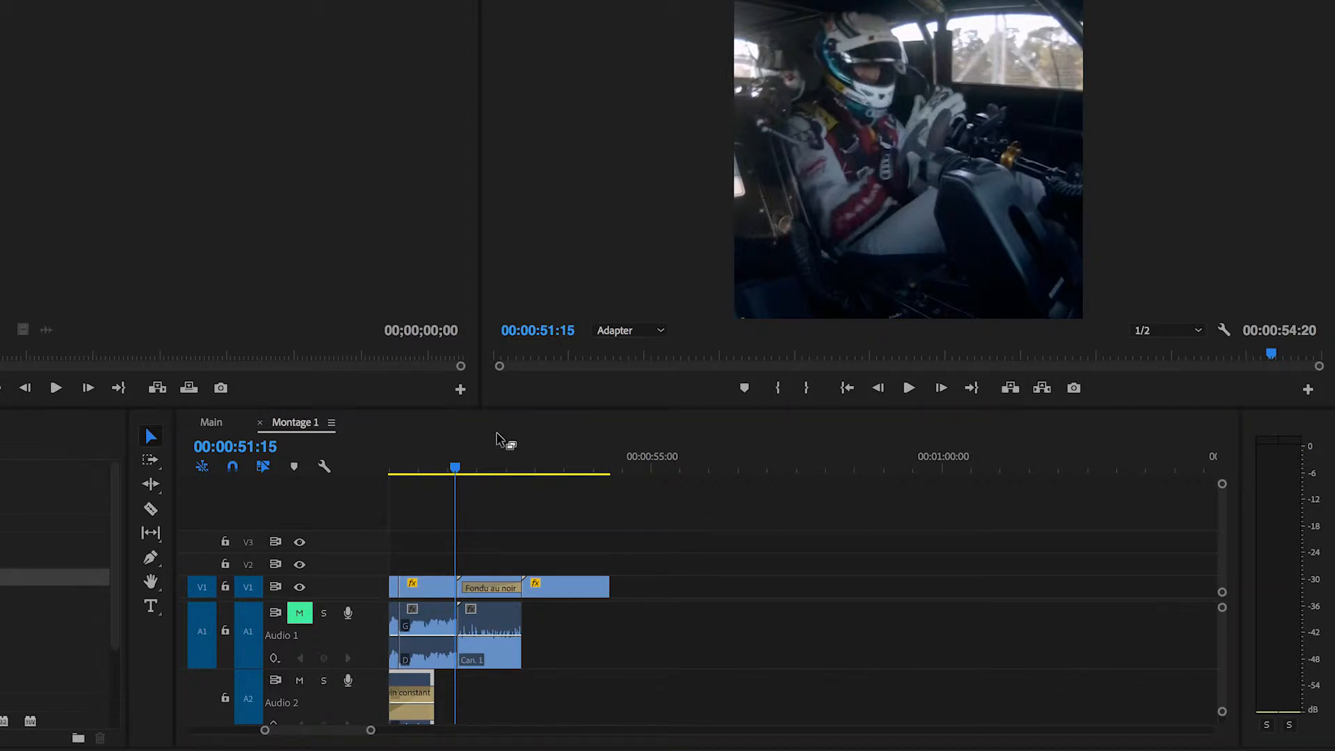
- Unmute and solo Audio 1 to listen to it from 00:00:37:02, then unsolo and mute the track again
drag(467, 457, 525, 393)
click(300, 614)
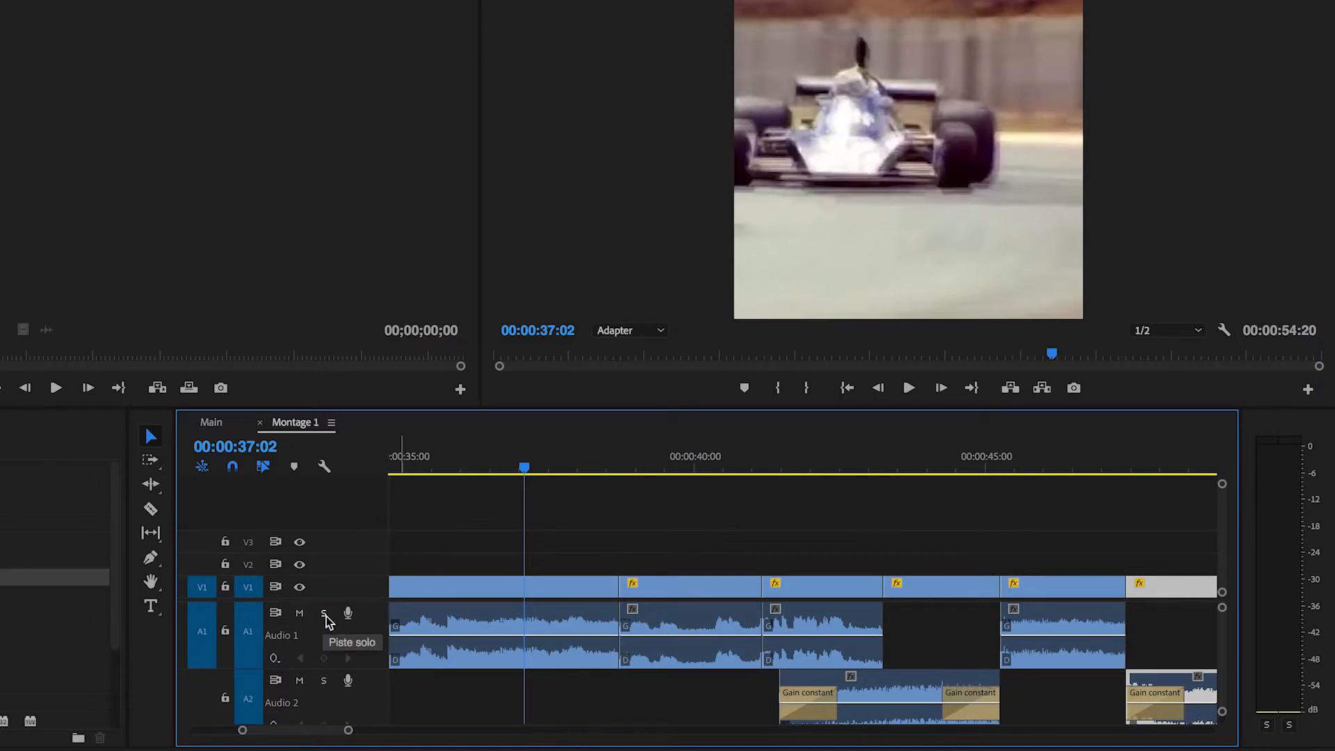
click(327, 616)
key(space)
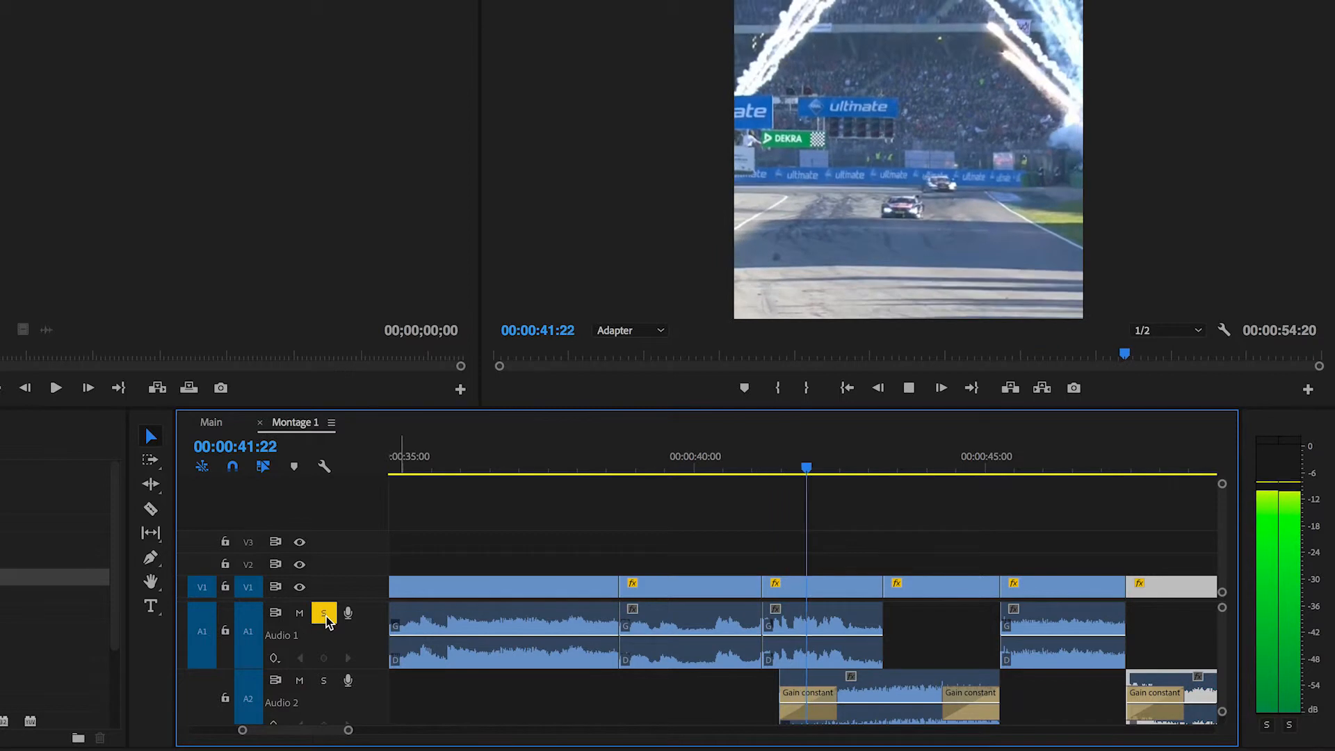
click(324, 613)
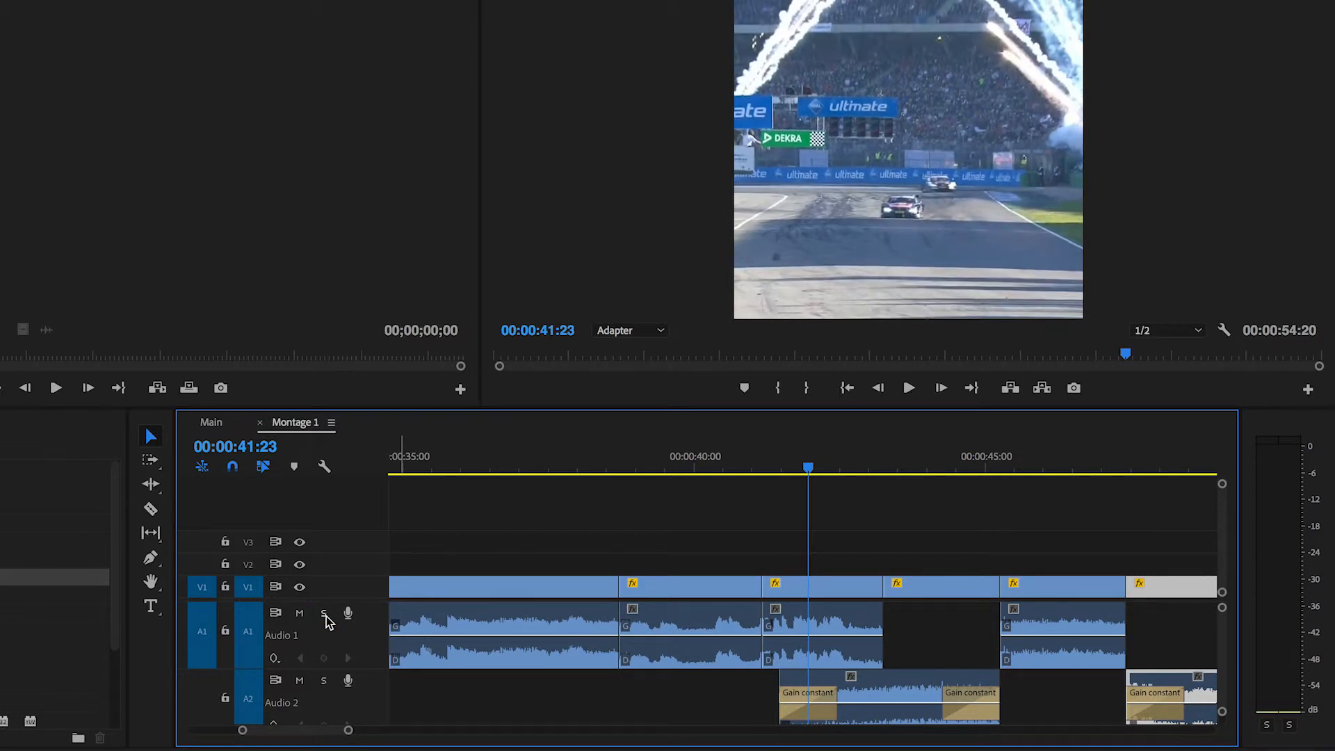
click(876, 470)
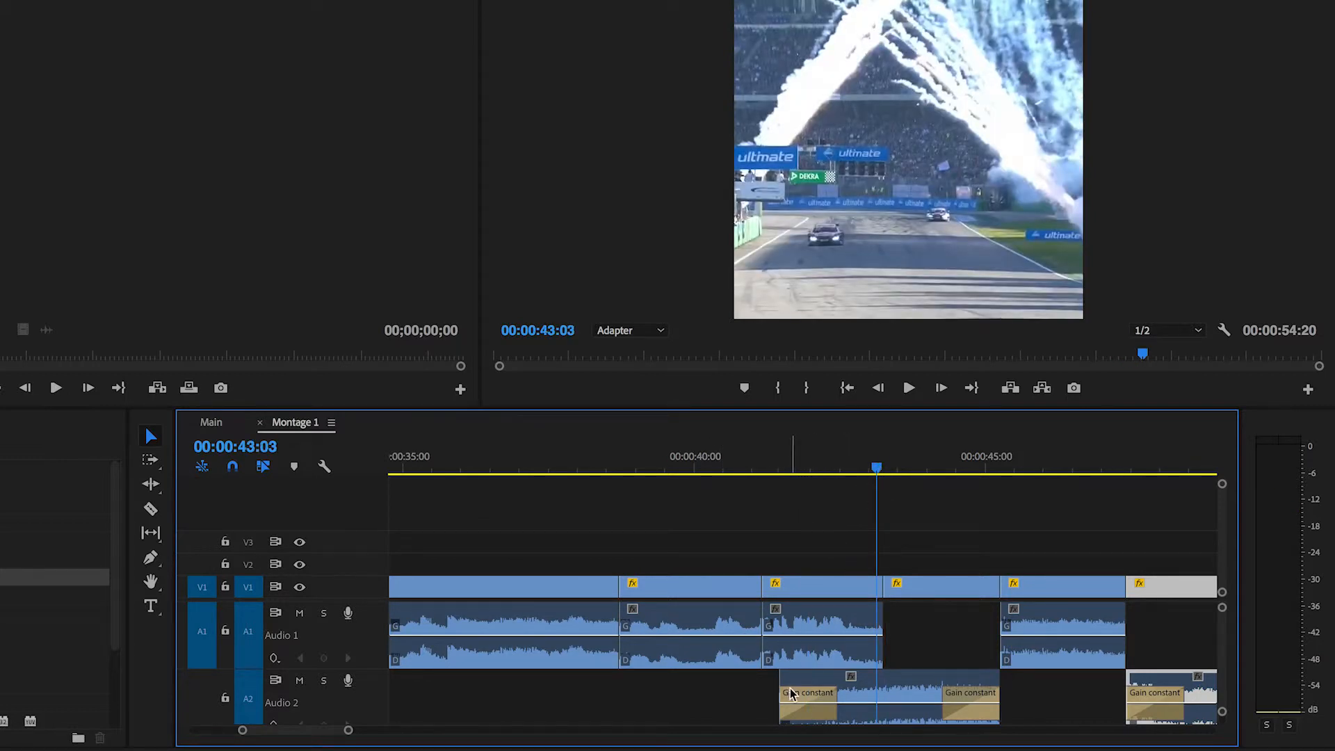
click(297, 614)
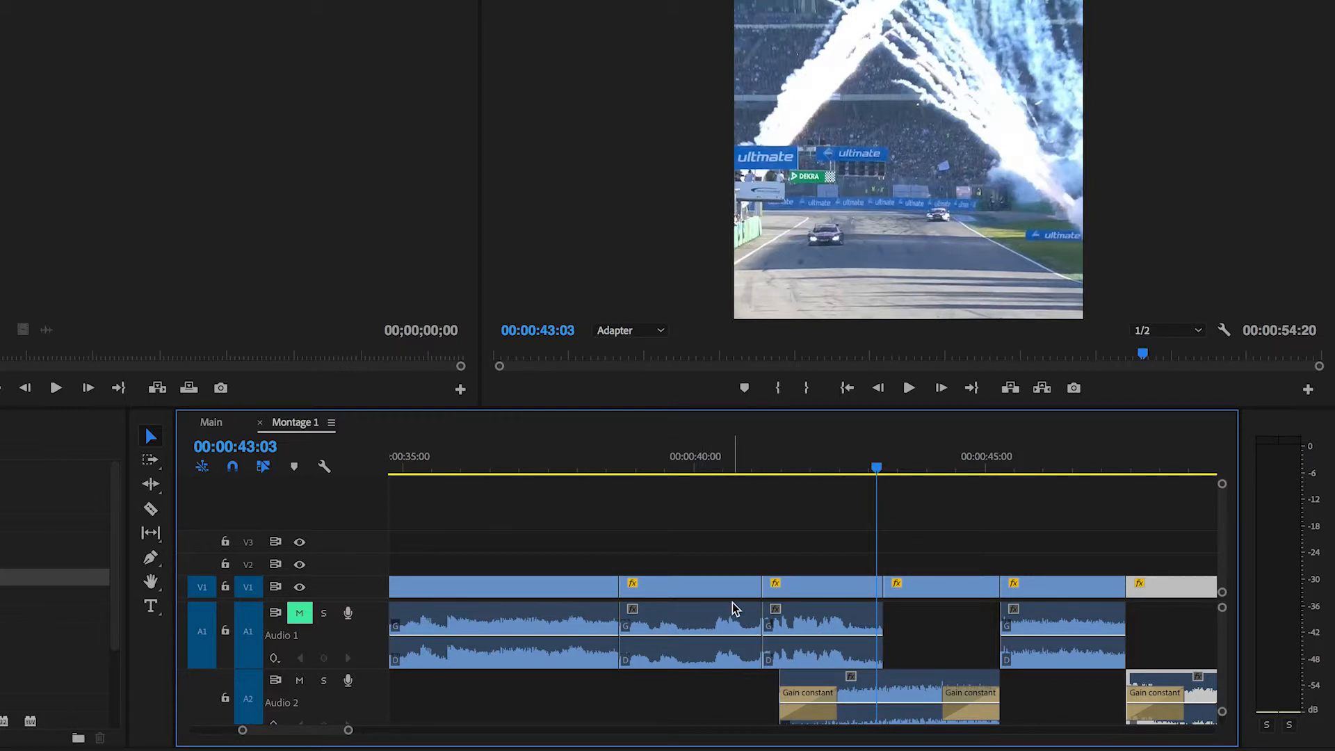
- Trim the start of the gravel crash clip's audio on Audio 2 to shortly before the video cut and delete its opening constant gain transition
mouse_move(799, 438)
mouse_down()
mouse_move(783, 441)
mouse_move(803, 440)
mouse_up()
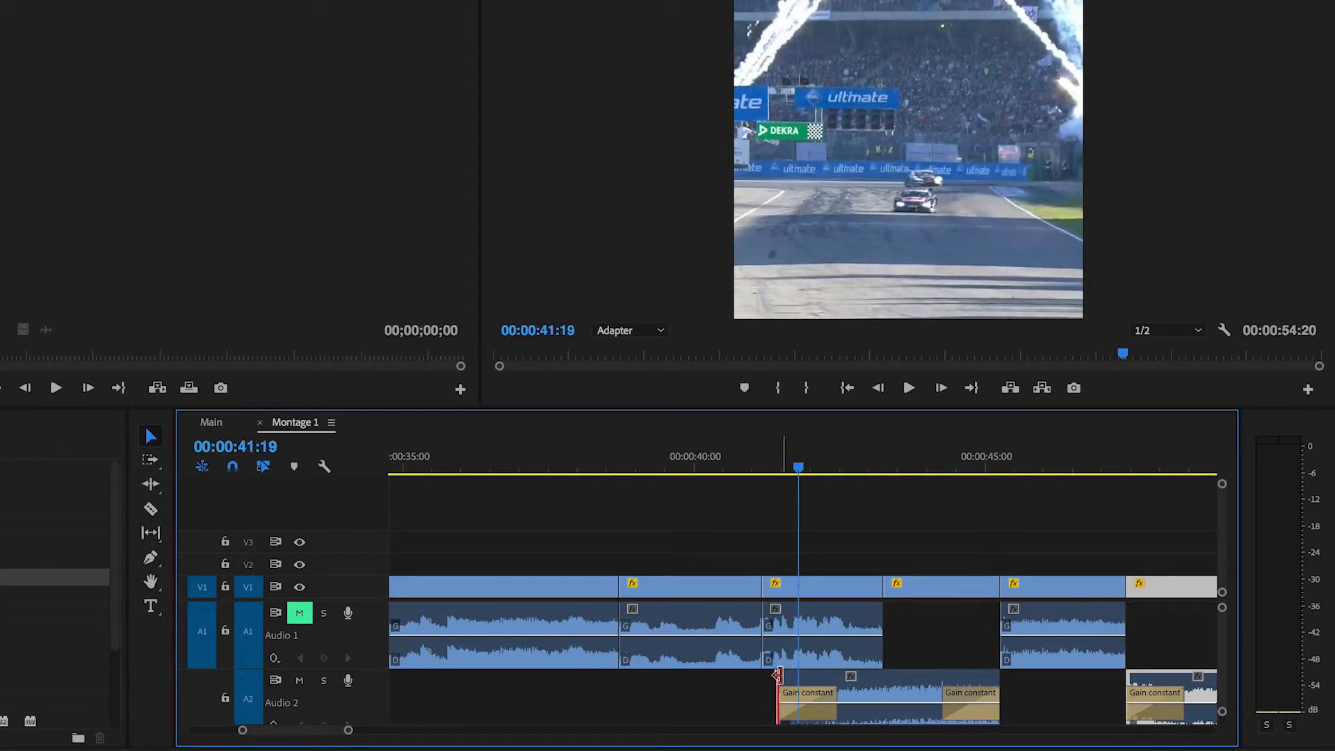
click(777, 675)
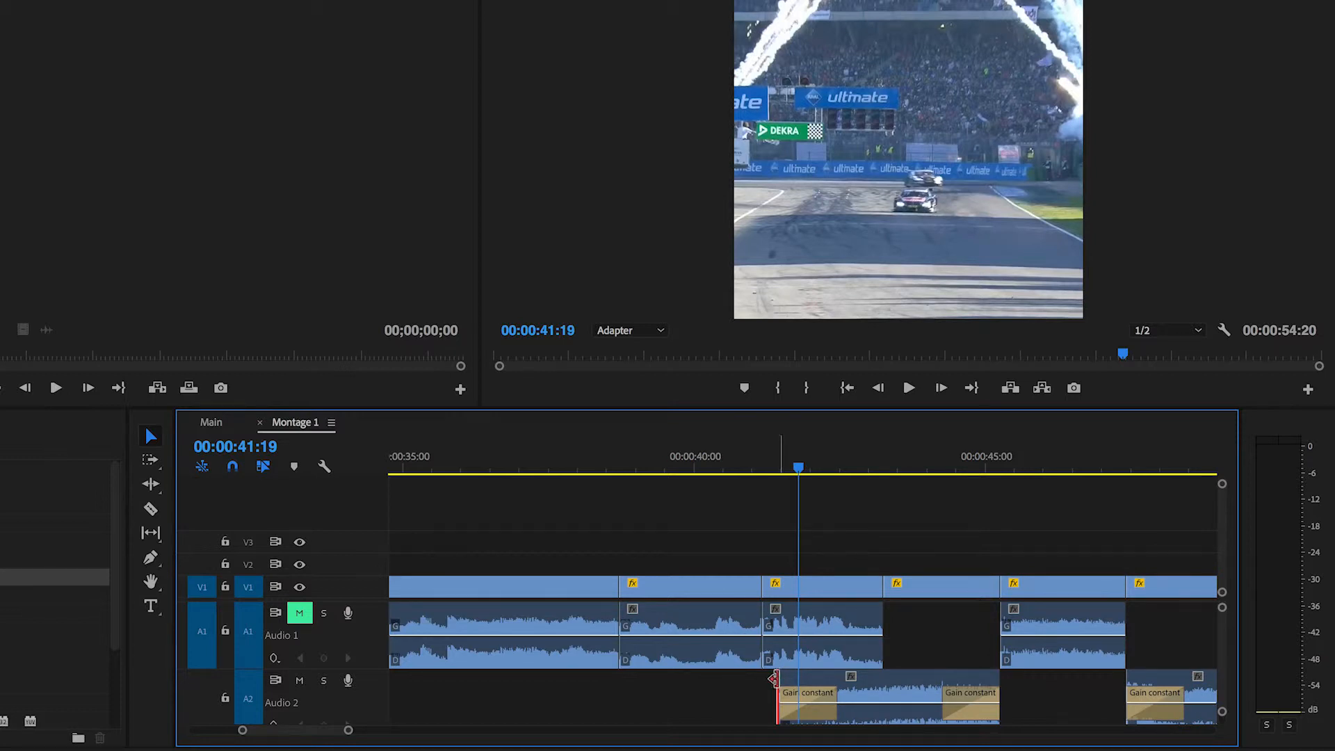
drag(775, 678, 849, 680)
click(877, 699)
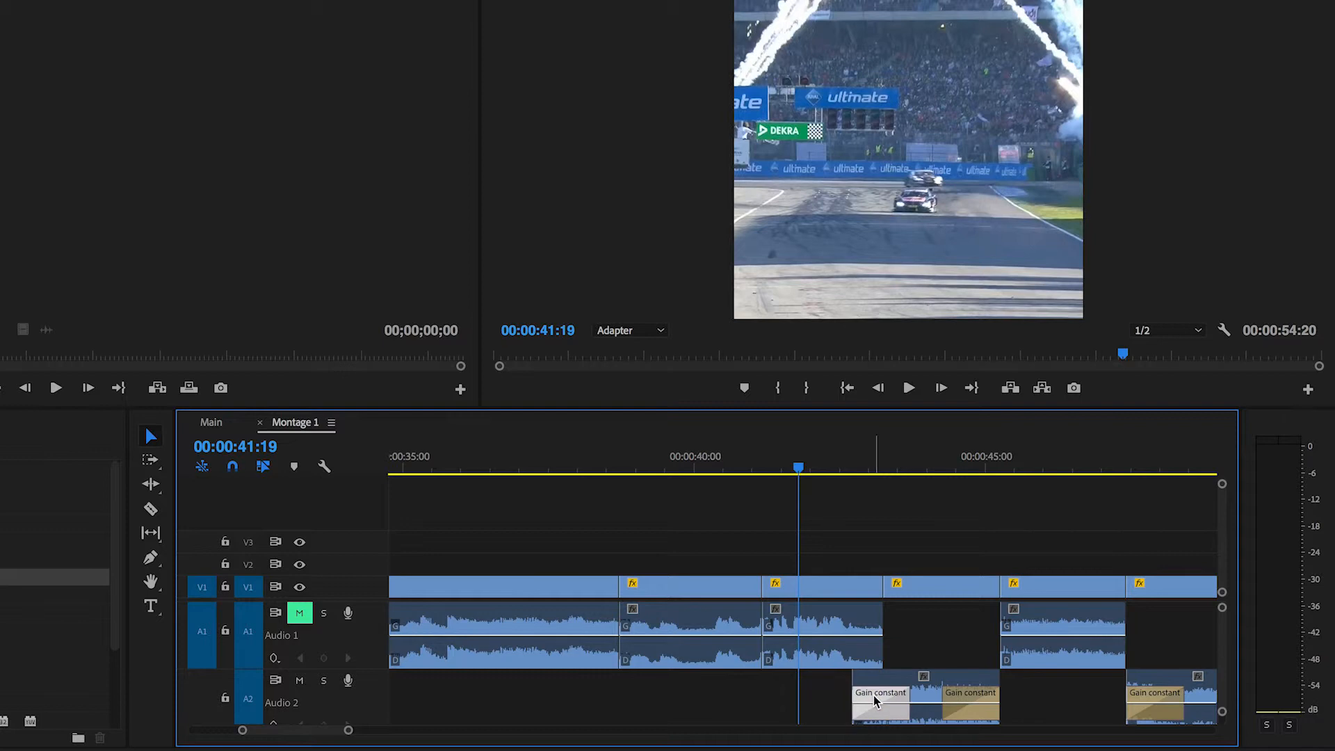
key(Delete)
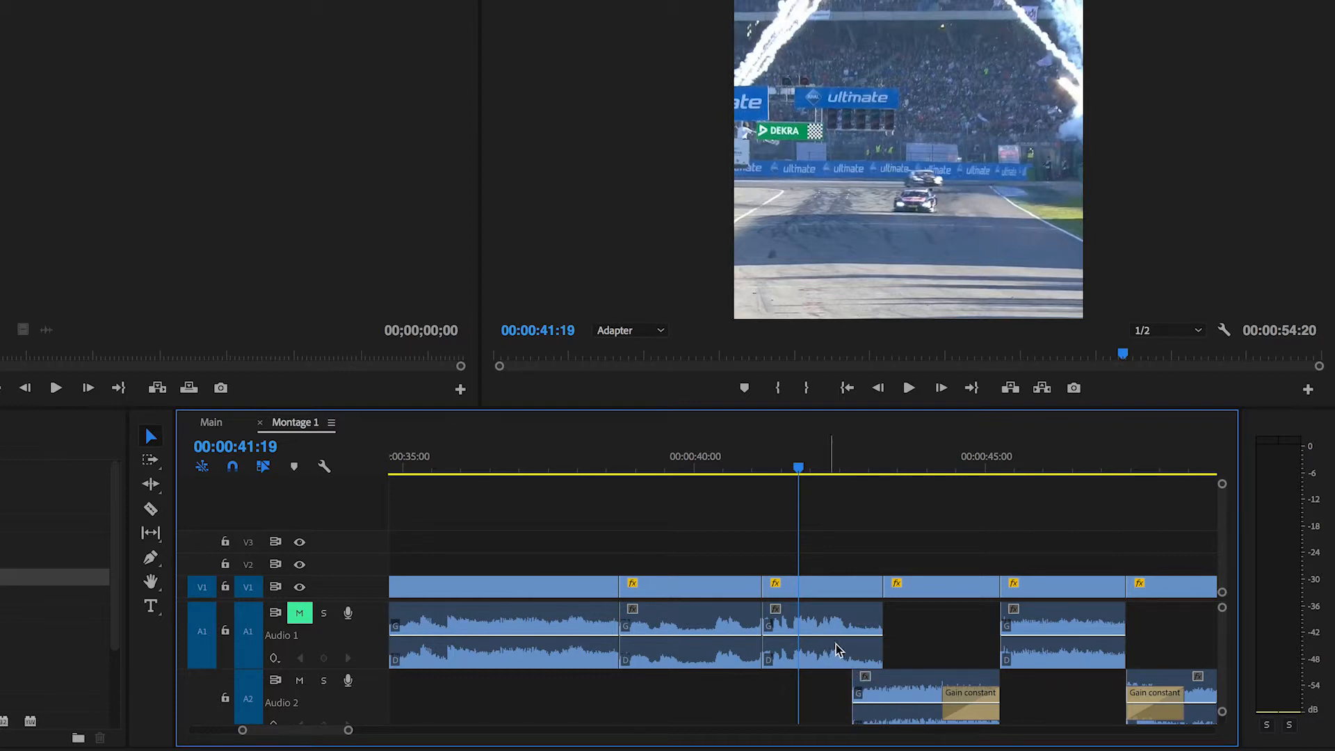
- Shorten the preceding clip's audio to end where the gravel crash audio begins, and move it from Audio 1 down to Audio 2
drag(872, 645, 851, 645)
click(837, 651)
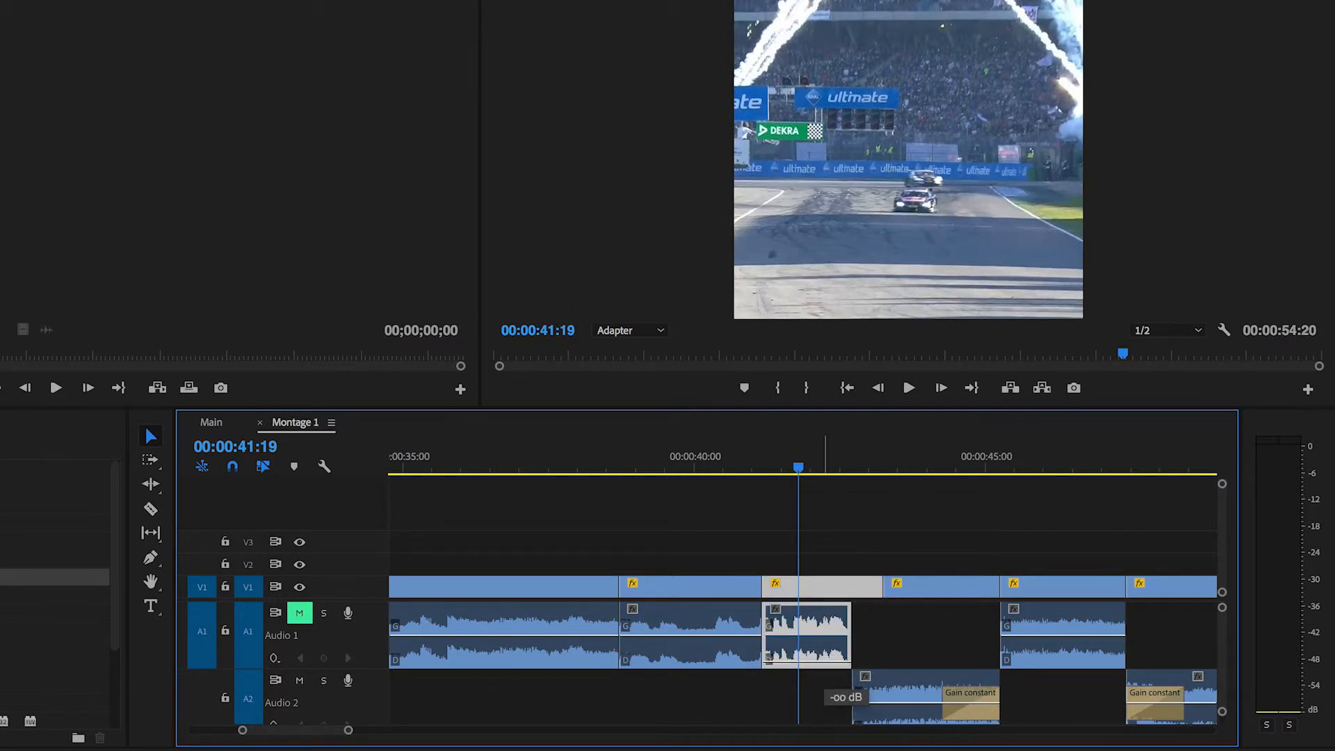
drag(825, 683, 828, 685)
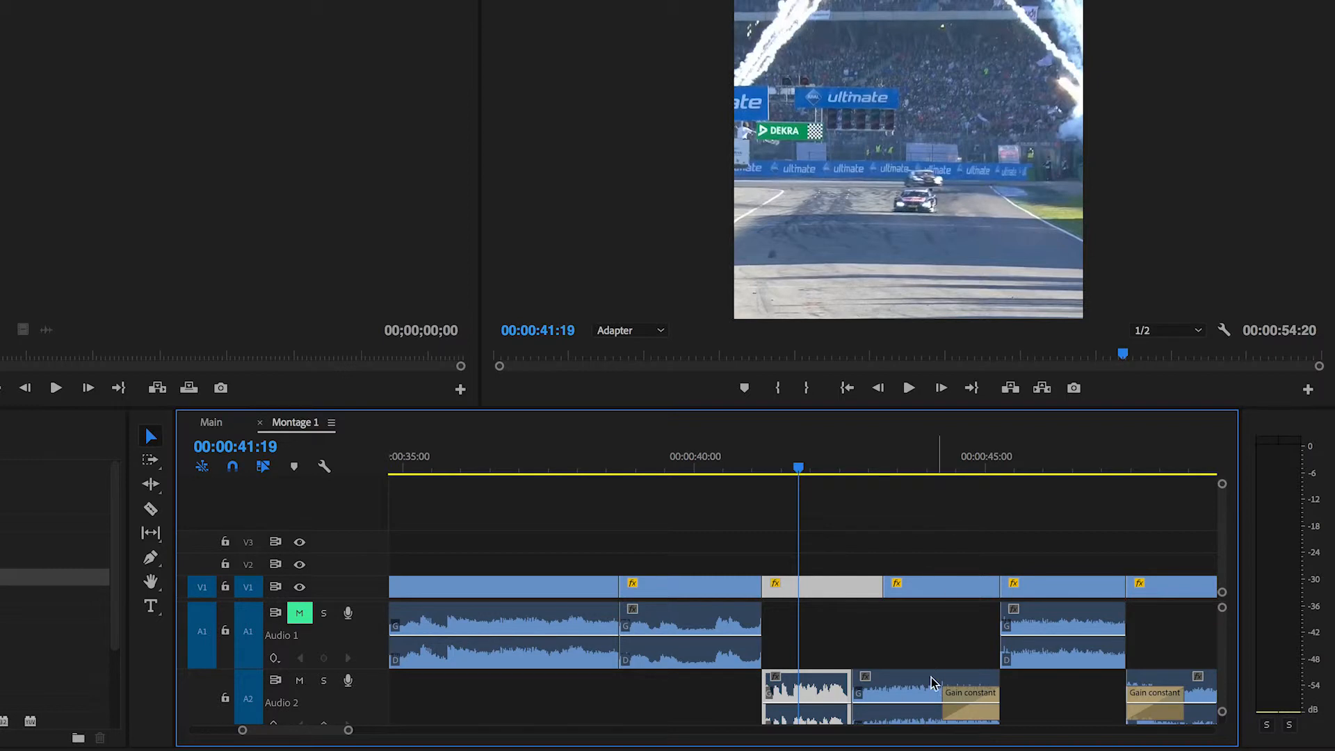
- Solo Audio 2 and play from 00:00:40:22 to hear the cut between the two adjoining audio clips
click(937, 604)
click(946, 592)
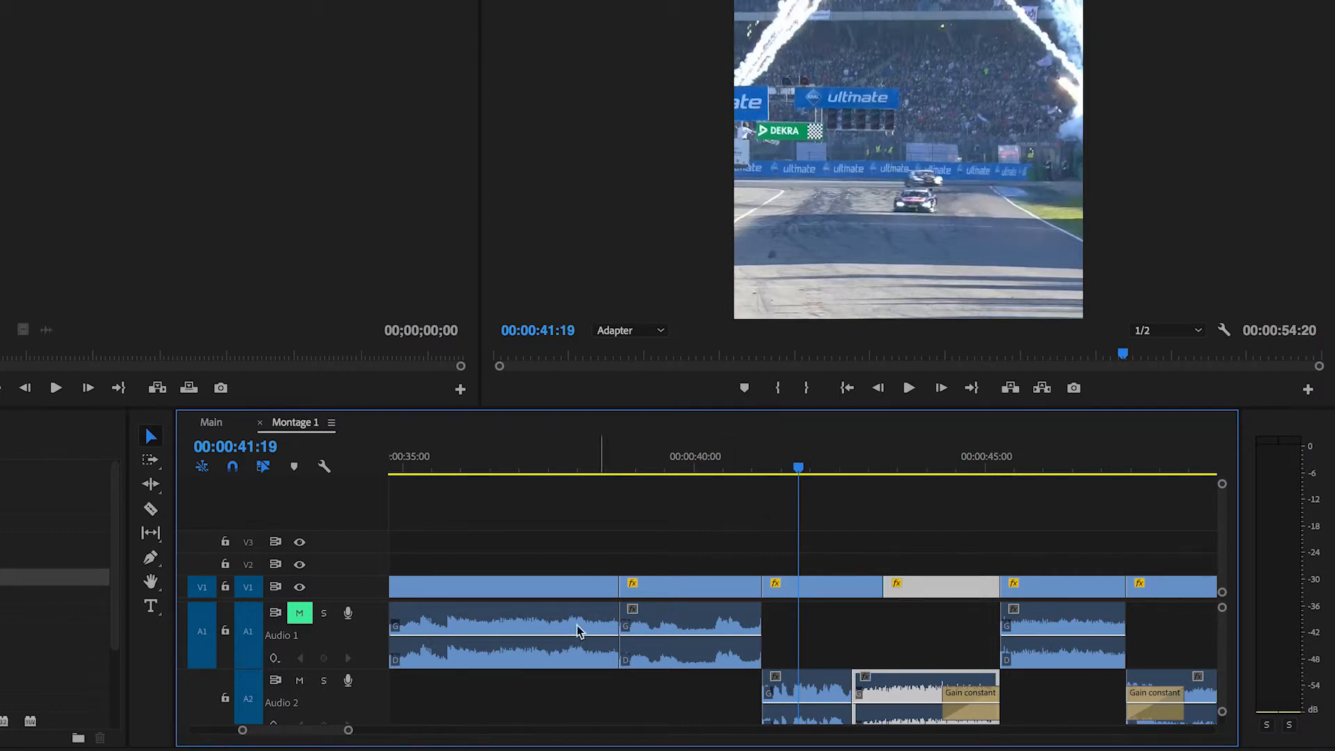
click(324, 682)
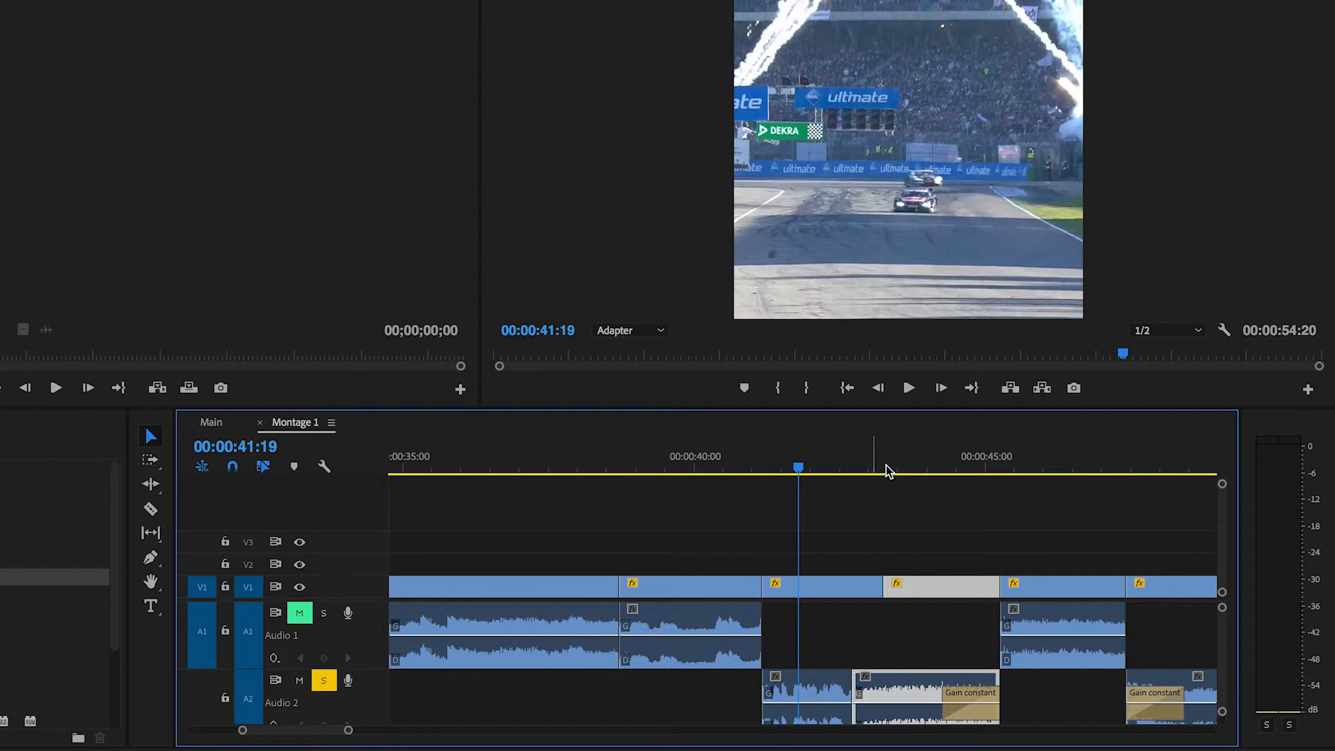
click(750, 470)
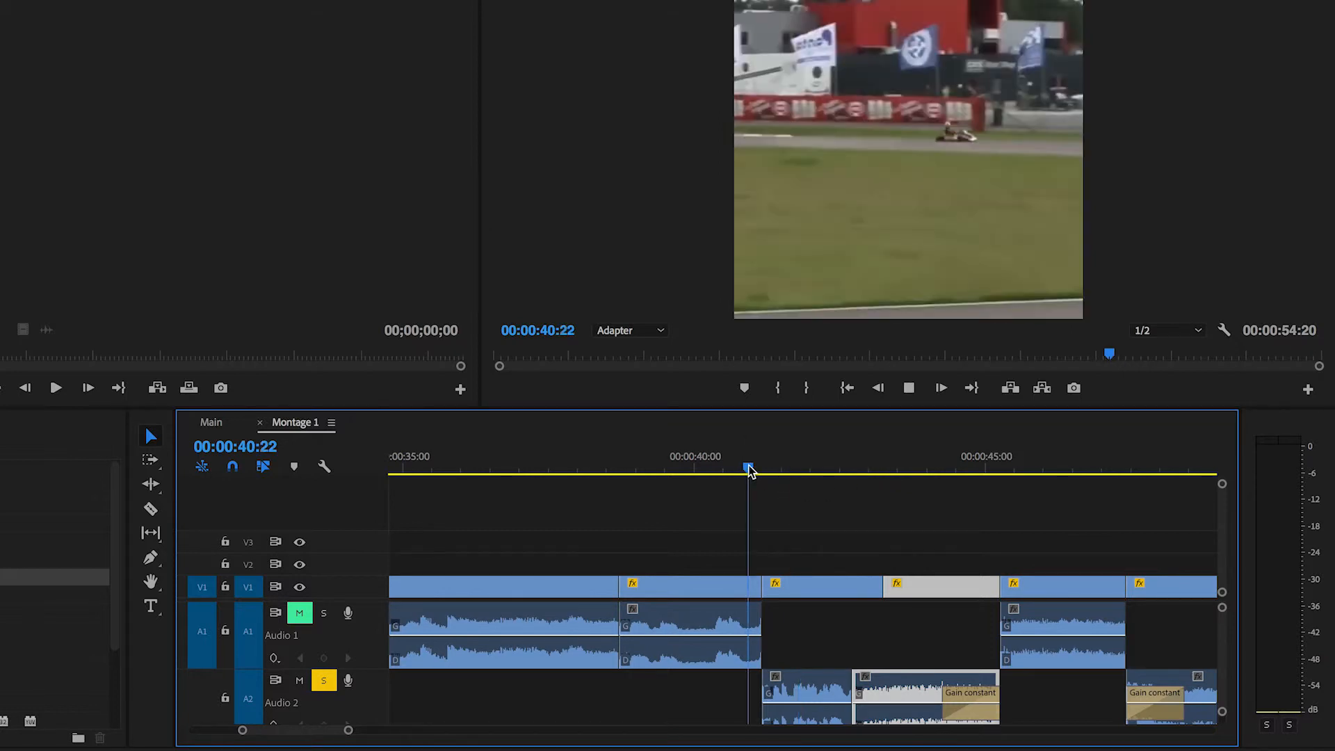
key(space)
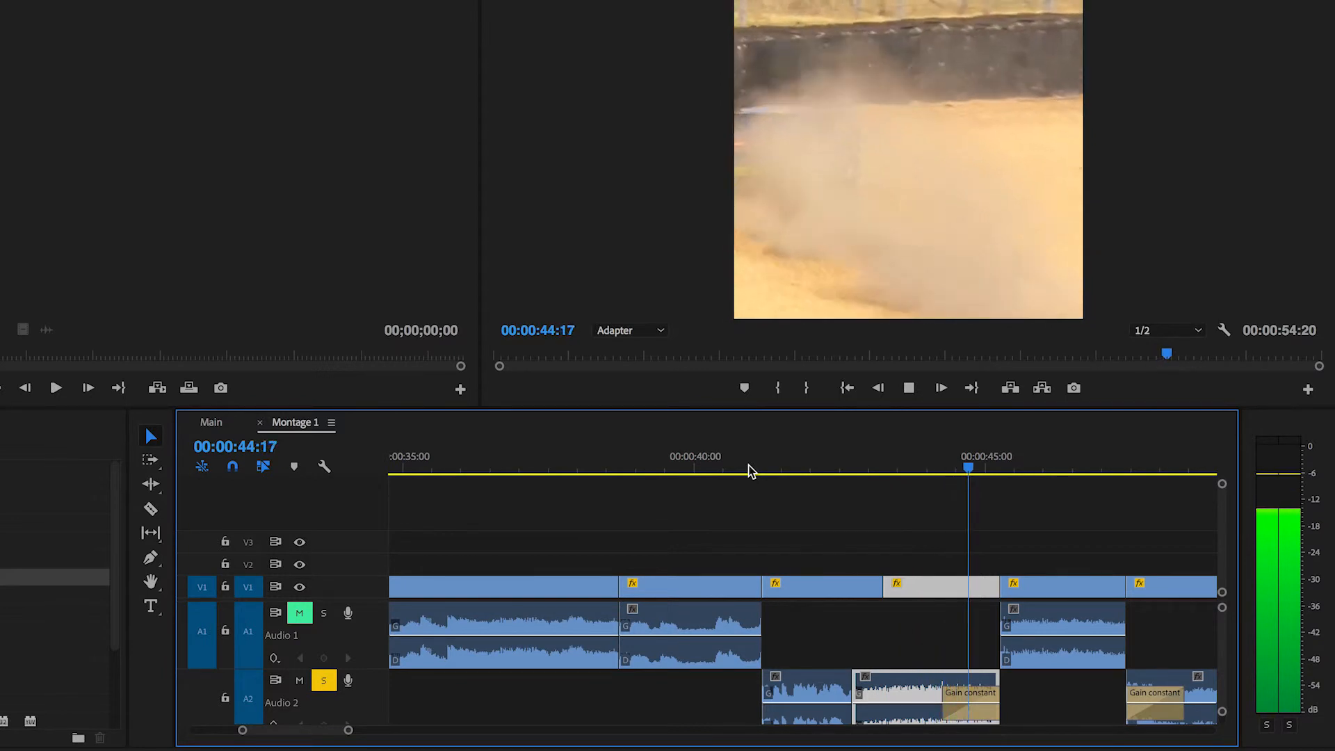
key(space)
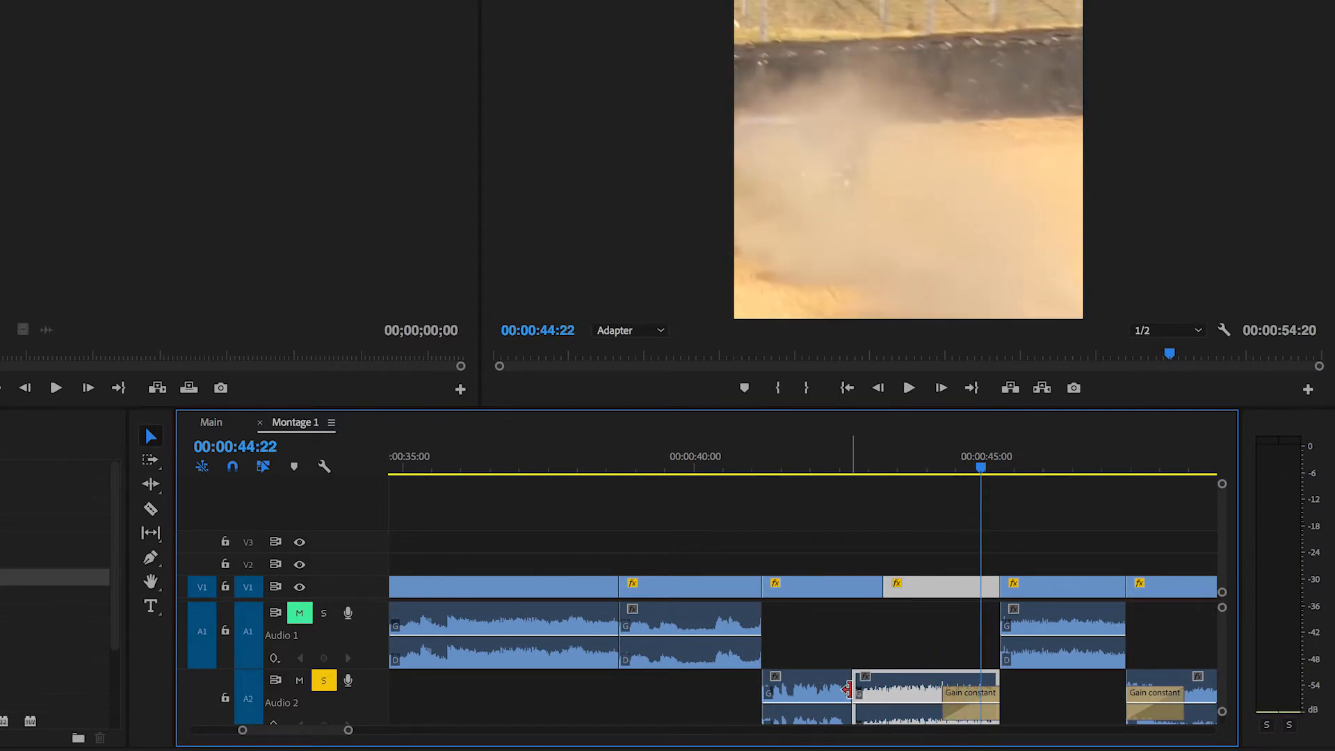
- Shift the cut between the two adjoining Audio 2 clips to just after the video cut and add a constant power (Puissance constante) crossfade across it
drag(857, 691, 898, 690)
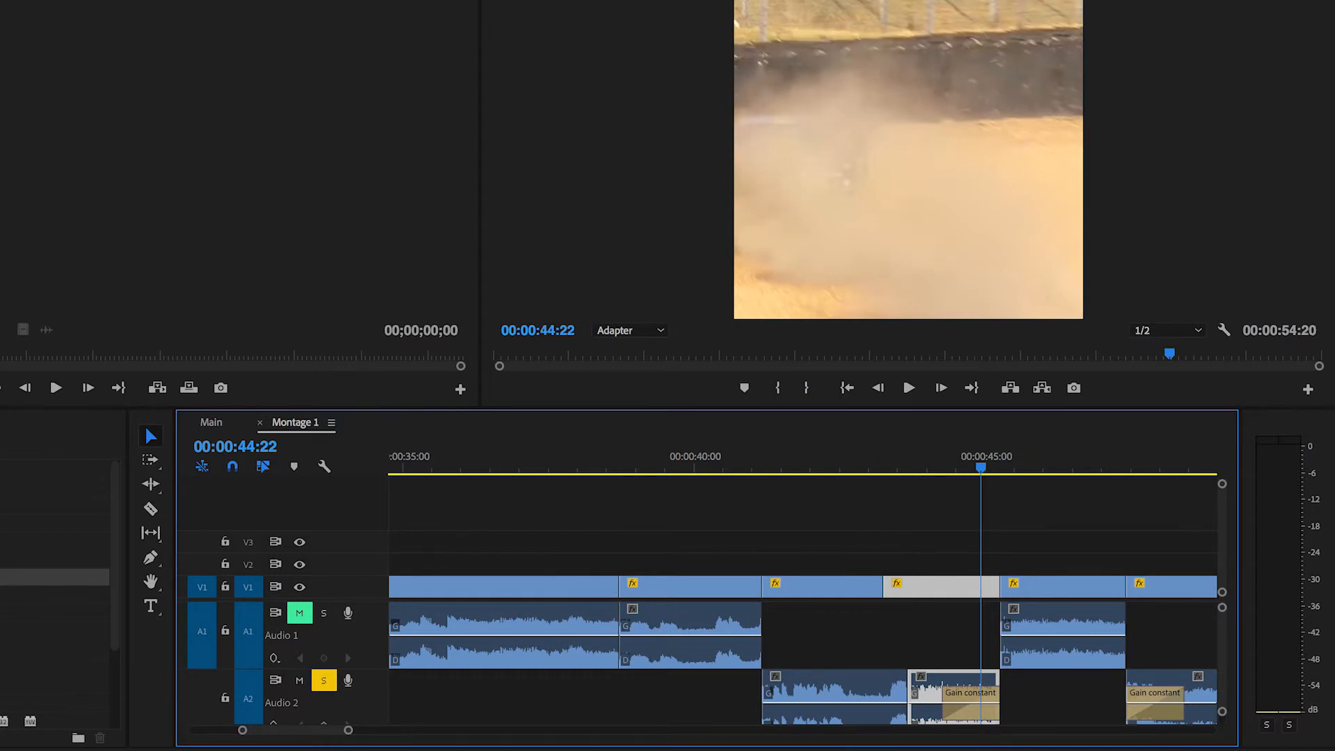
drag(28, 594, 916, 699)
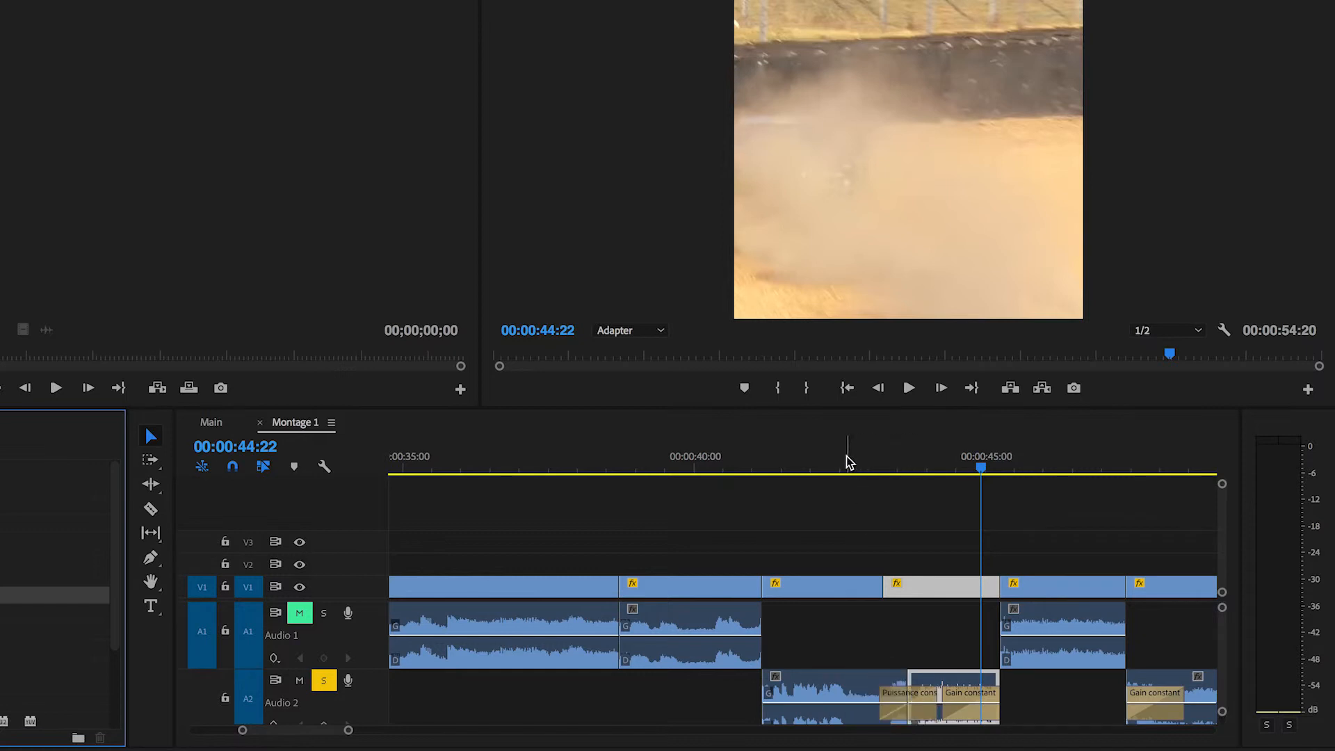
- Play the sequence from 00:00:41:03 through the gravel crash clip to hear the constant power crossfade on Audio 2
drag(772, 462, 760, 464)
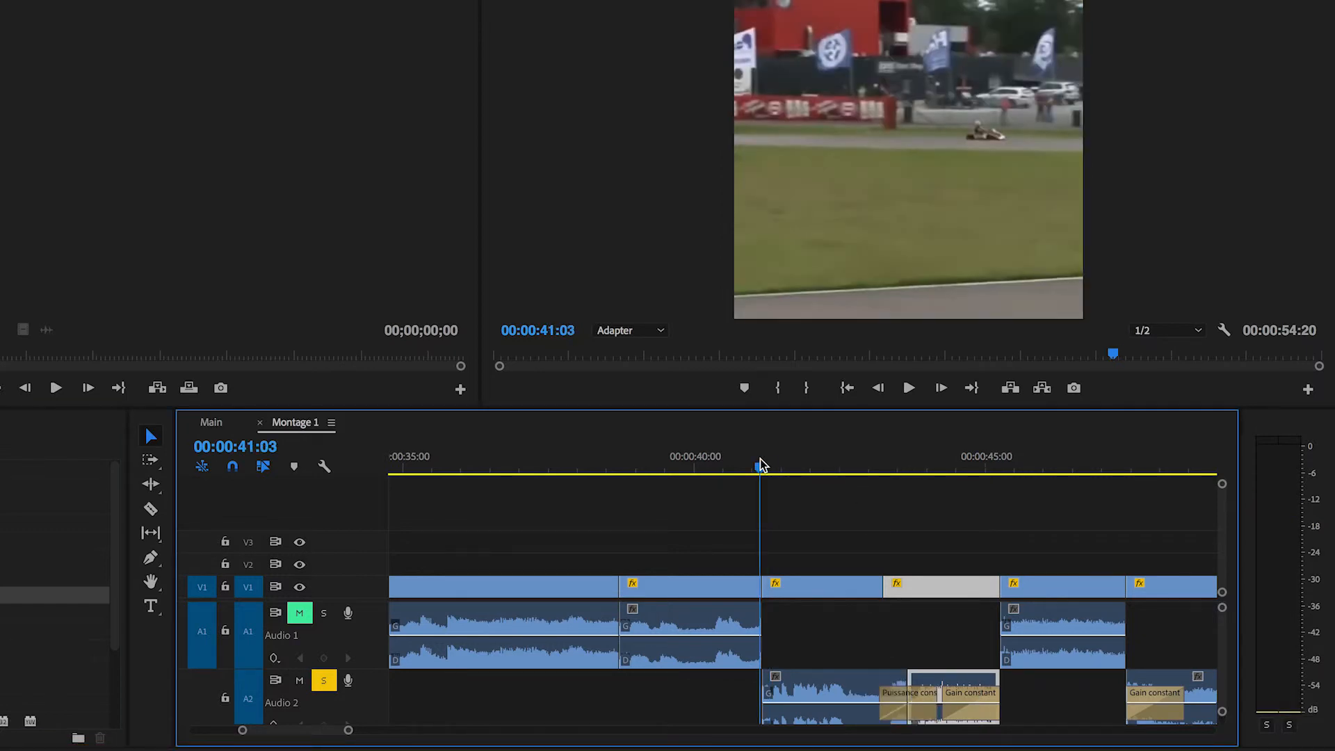
key(space)
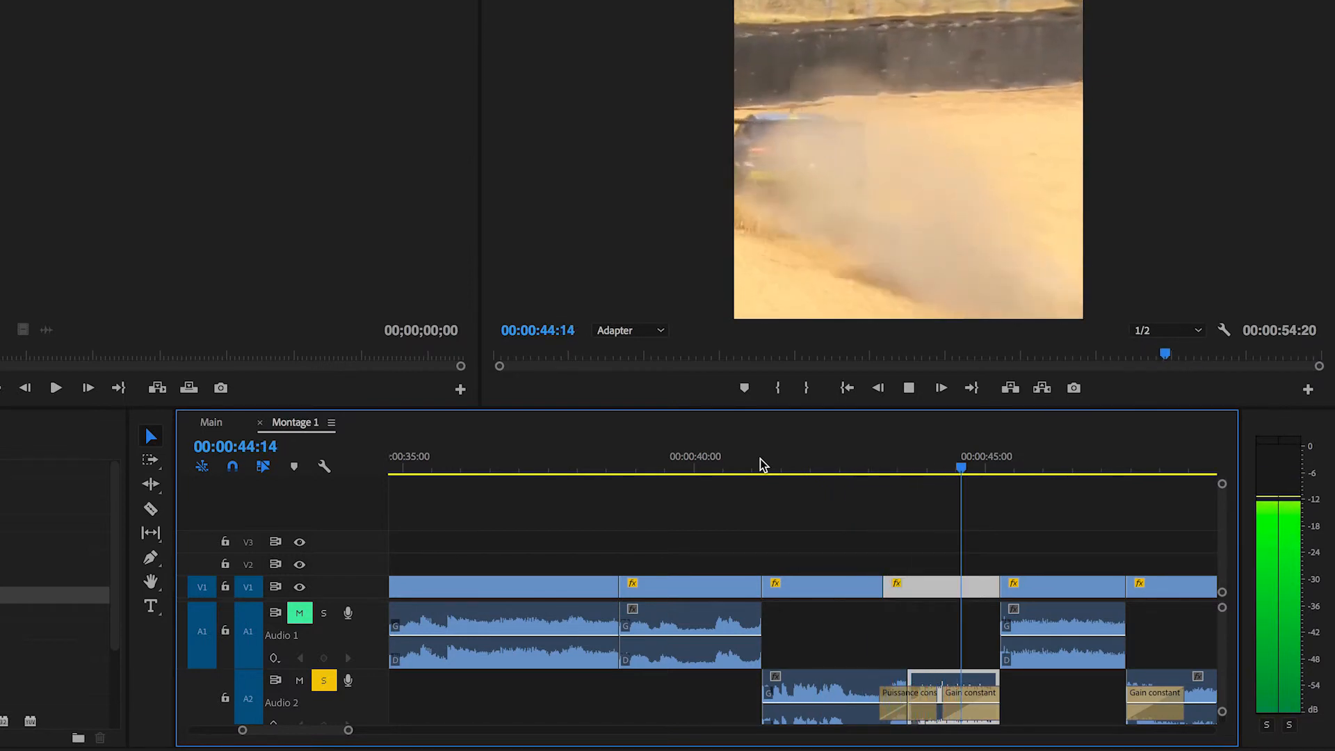
key(space)
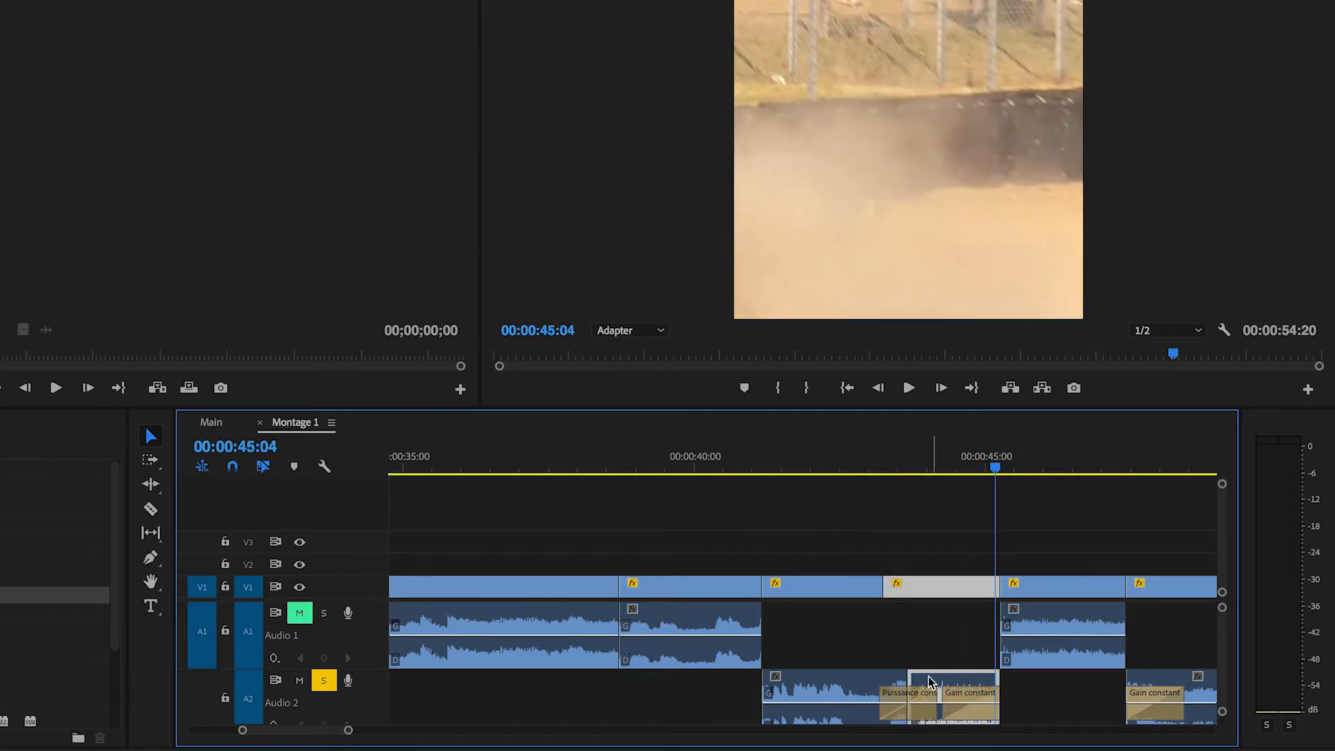
mouse_move(881, 459)
mouse_down()
mouse_move(917, 460)
mouse_move(880, 453)
mouse_up()
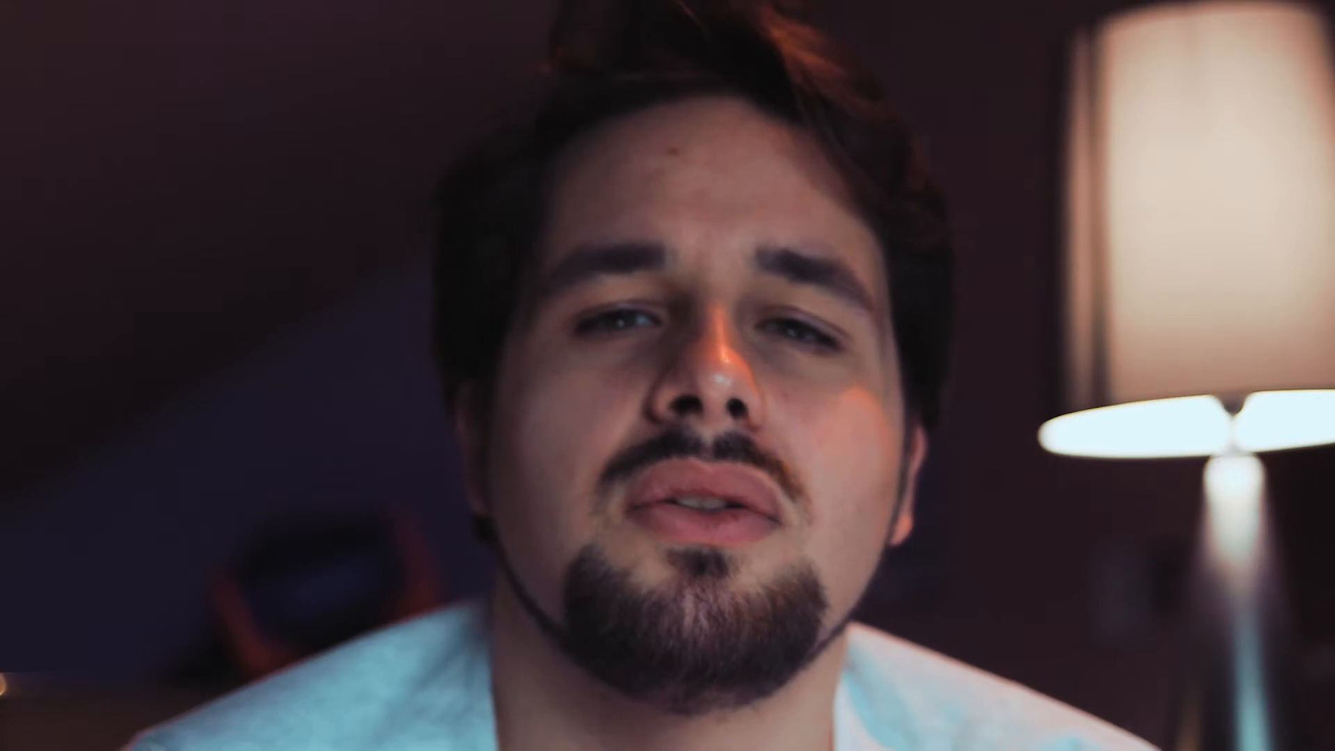